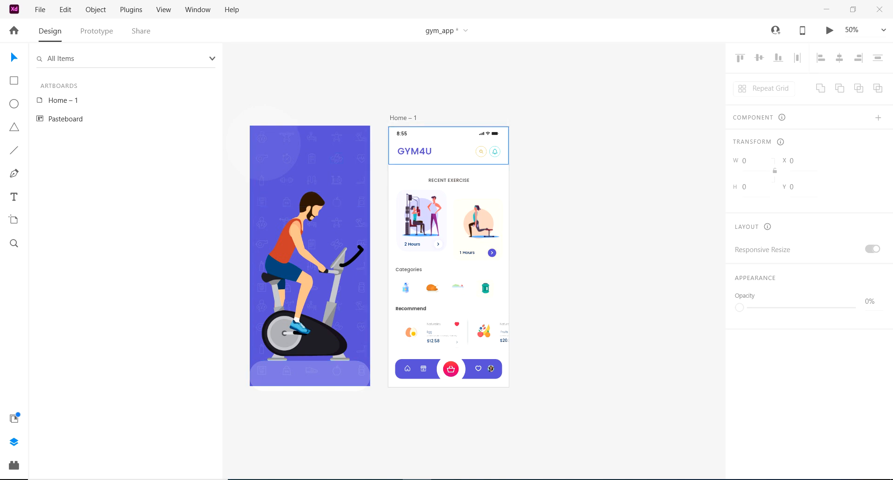
Draw a rectangle beside the Home – 1 artboard and set its size to 414 × 896
key("r")
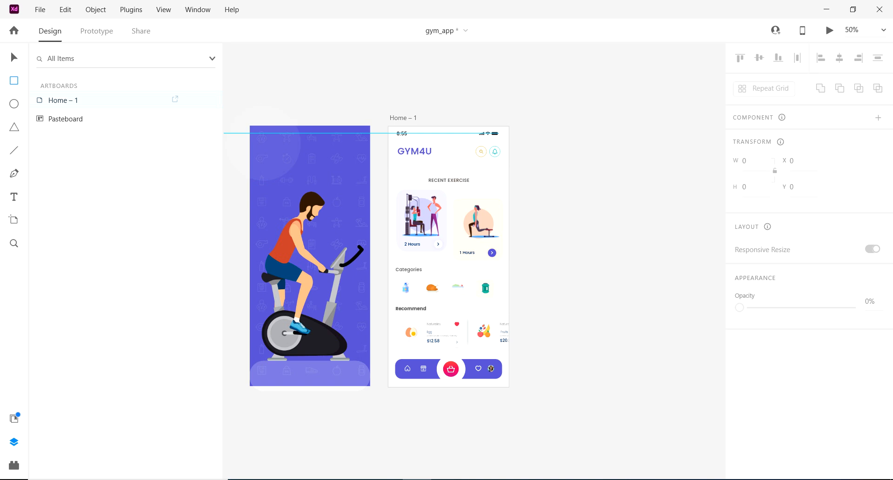
left_click_drag(523, 127, 638, 242)
key("ctrl+z")
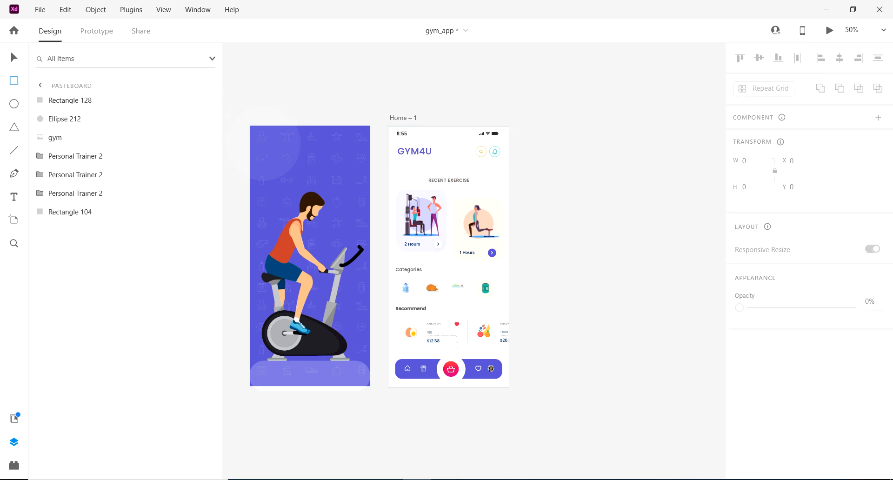
mouse_move(537, 126)
left_mouse_down()
mouse_move(702, 441)
mouse_move(713, 375)
mouse_move(599, 392)
left_mouse_up()
double_click(750, 161)
type("414")
key("Tab")
type("896")
key("Return")
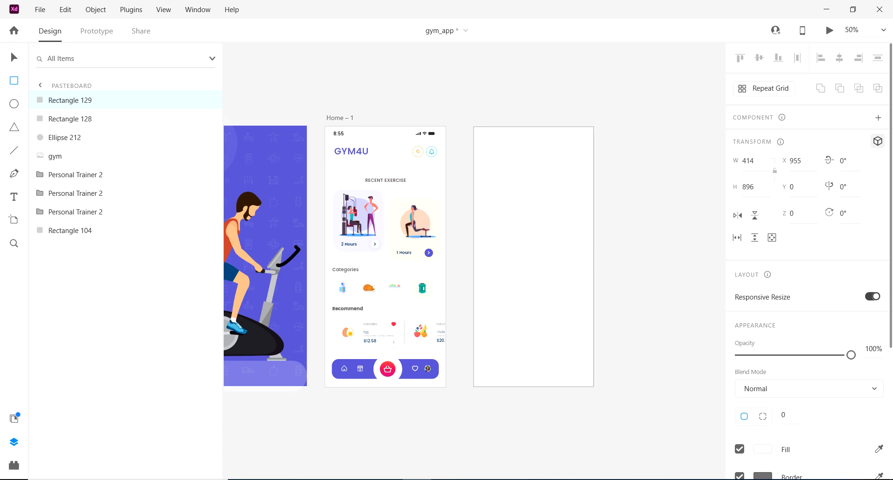
Remove the border from the new 414 × 896 rectangle
left_click(740, 476)
key("v")
key("Escape")
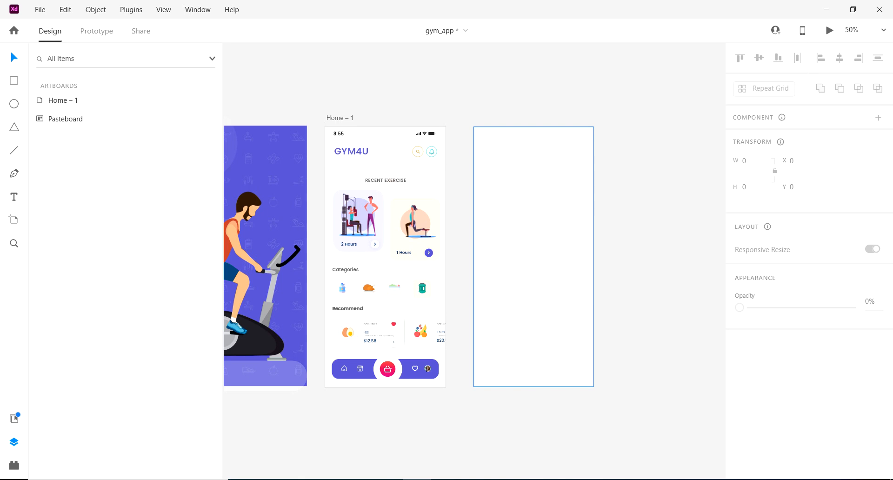
left_click(533, 257)
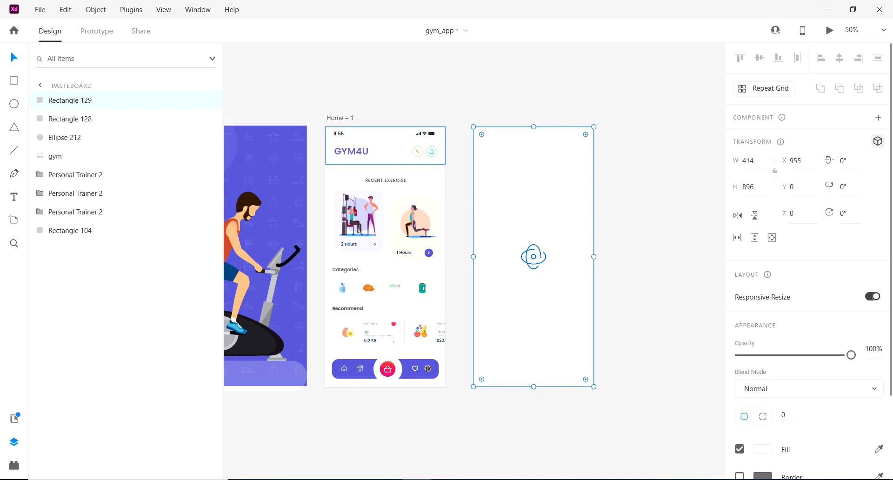
left_click(351, 151)
key("Escape")
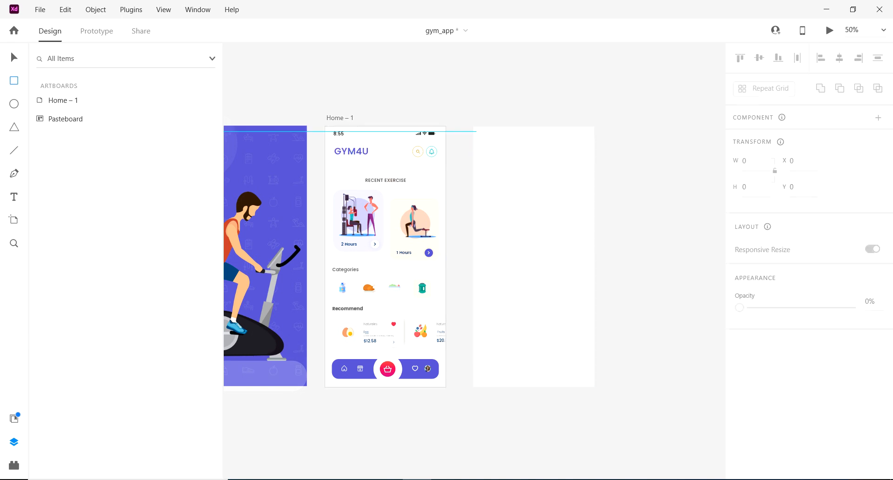
Draw a vertical strip about 827 high along the left edge of the blank white screen and make it 20 wide
left_click_drag(483, 156, 501, 397)
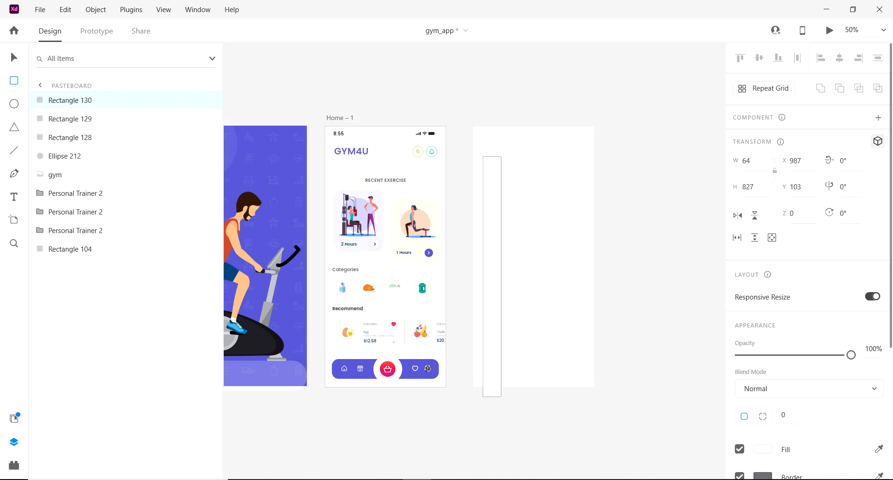
key("v")
left_click_drag(492, 325, 483, 306)
left_click(746, 161)
type("20")
key("Return")
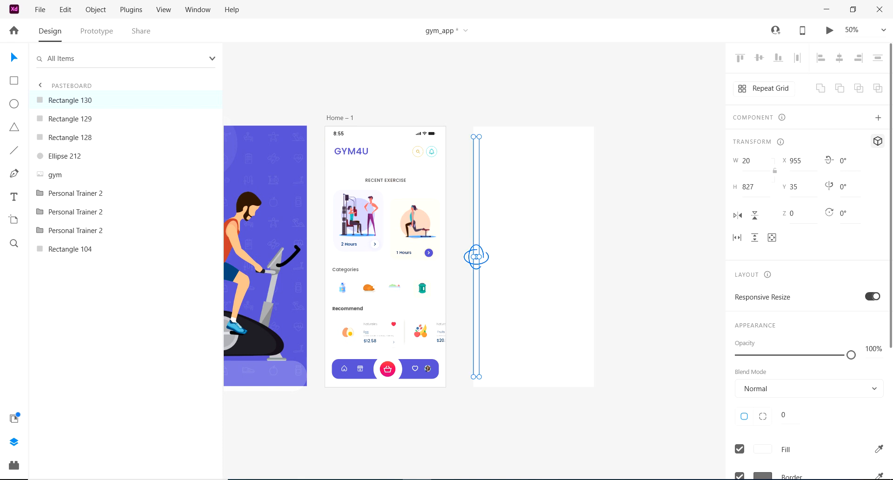
Set the width of the left margin strip to 25
left_click(638, 233)
left_click(477, 279)
left_click(747, 161)
type("25")
key("Return")
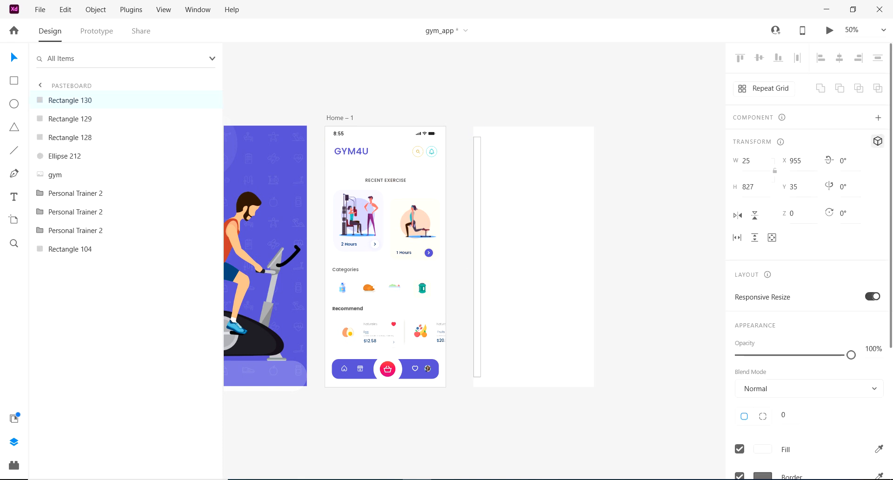
Add the text GYM4U near the upper-left corner of the blank white screen
key("Escape")
left_click(387, 130)
key("v")
key("t")
left_click(592, 171)
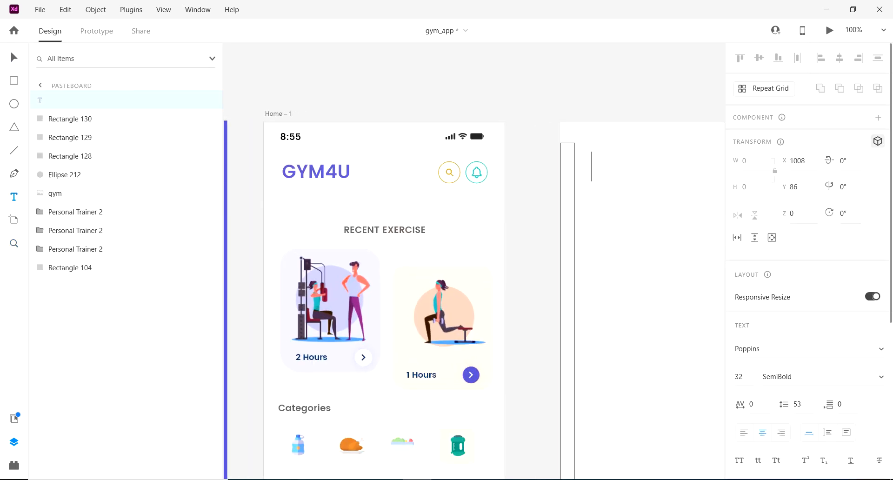
type("GYM")
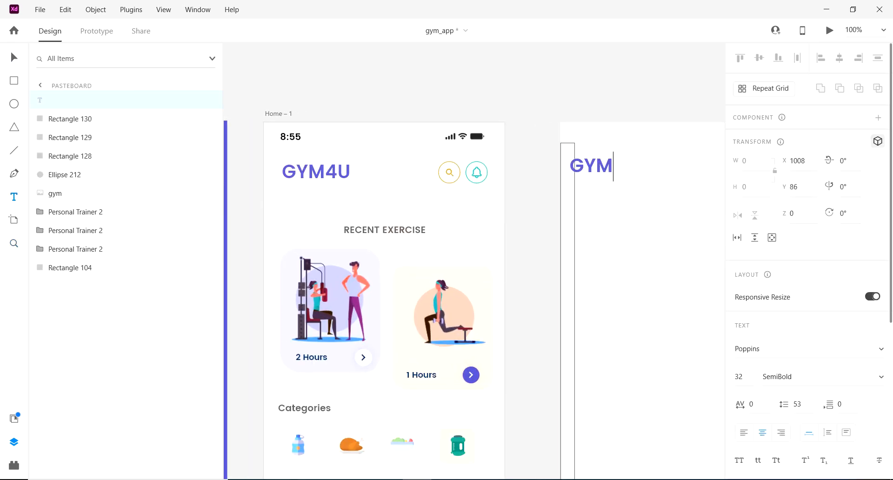
type("4U")
key("Escape")
Move the new GYM4U text so it starts at the right edge of the margin strip
left_click_drag(591, 167, 606, 166)
key("Left")
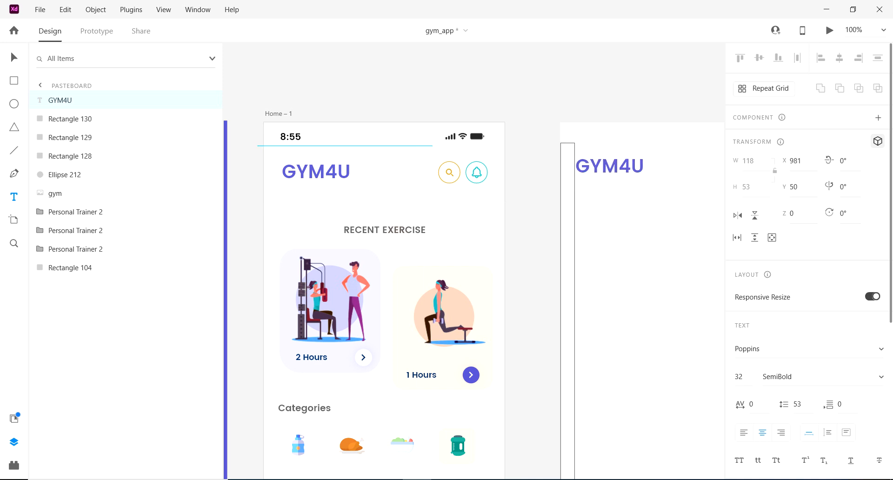
key("Escape")
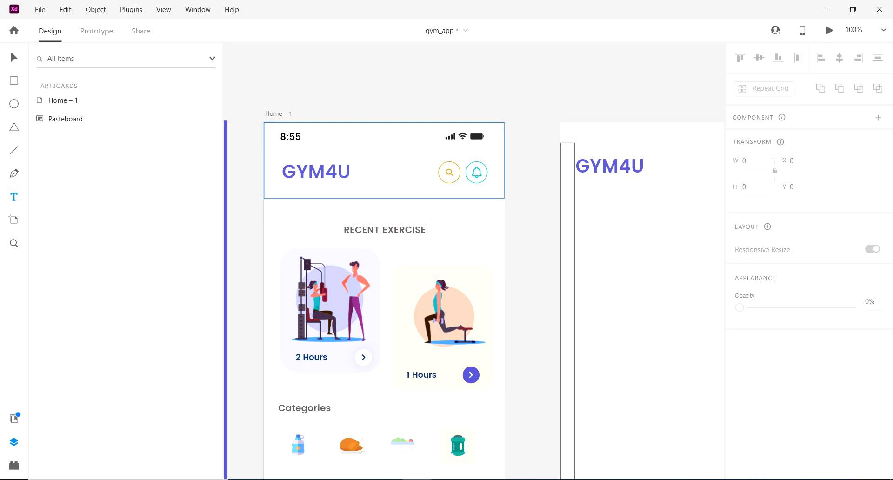
Duplicate the new GYM4U text and move the copy 50 px straight down
left_click(390, 228)
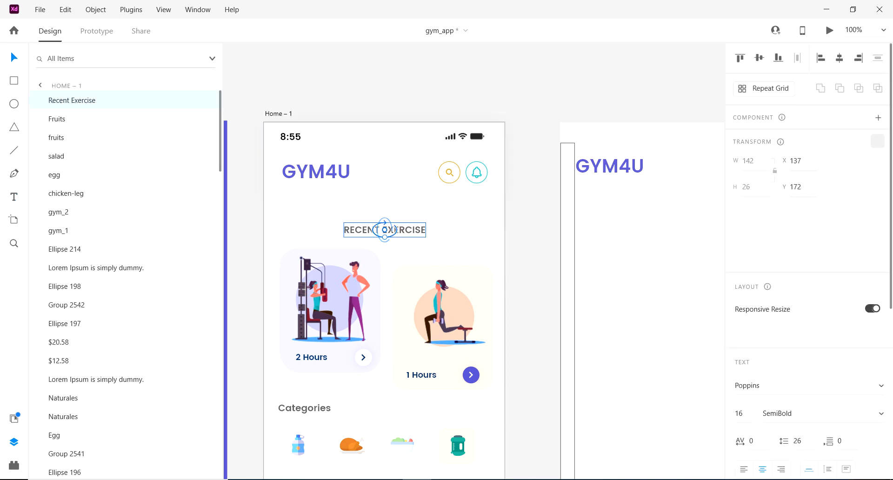
left_click(610, 166)
key("ctrl+d")
key("shift+Down")
key("shift+Down")
key("shift+Down")
key("shift+Down")
key("shift+Down")
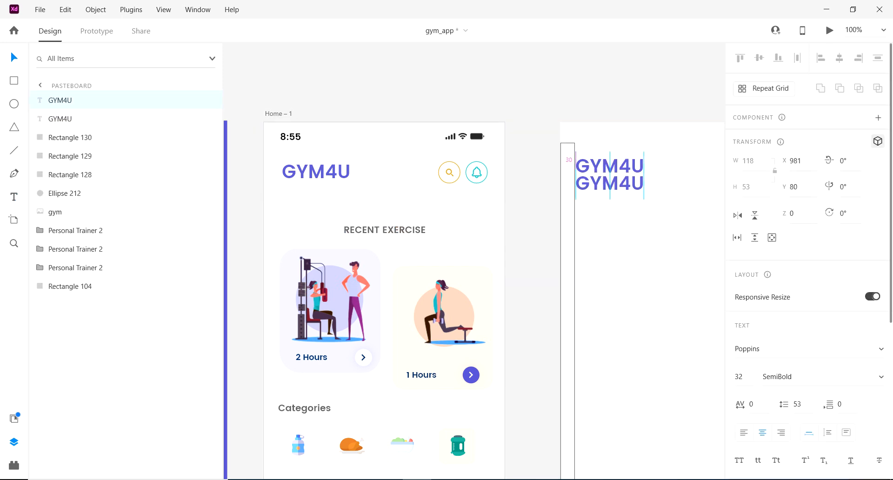
Replace the wording of the duplicated text with RECENT EXERCISE
key("ctrl+minus")
key("z")
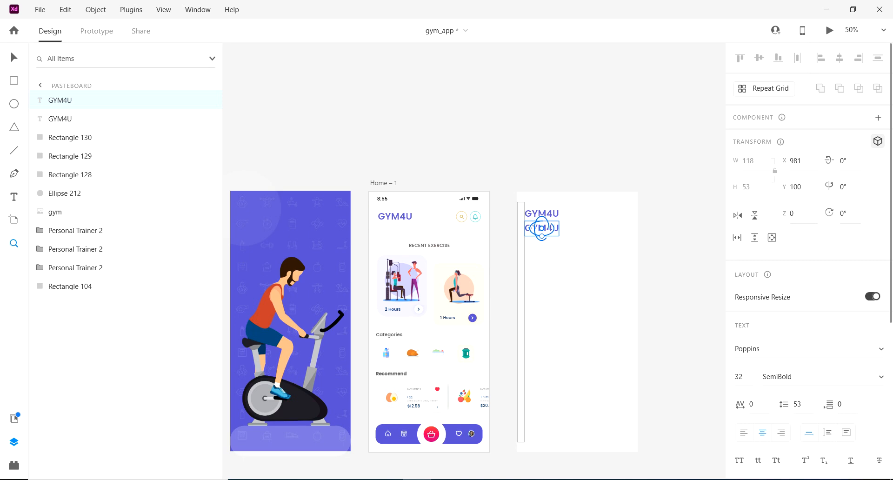
left_click(540, 224)
double_click(455, 249)
key("BackSpace")
type("R")
type("ECENT E")
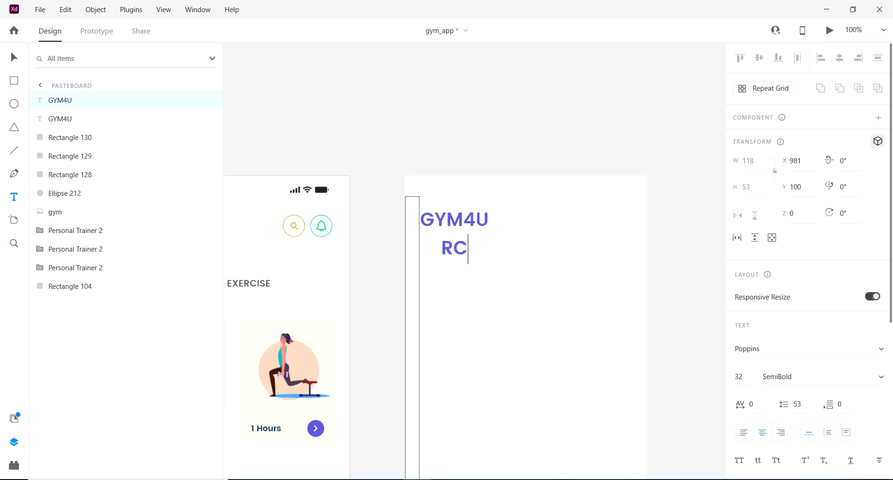
type("XERCISE")
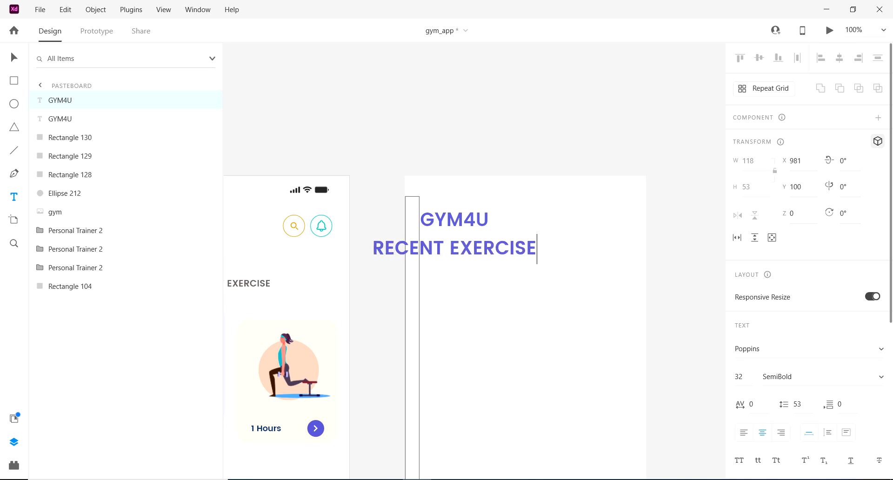
key("Escape")
Set the new RECENT EXERCISE text to font size 16
key("ctrl+minus")
key("v")
left_click(289, 277)
left_click(459, 252)
type("16")
key("Return")
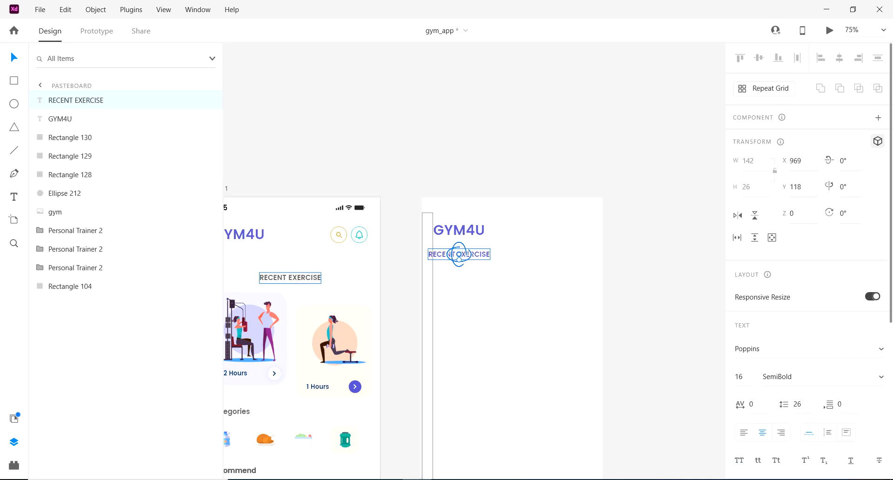
Copy the fill colour #666666 from the original Recent Exercise heading and apply it to the new RECENT EXERCISE text
left_click(289, 277)
scroll(810, 260, "down", 5)
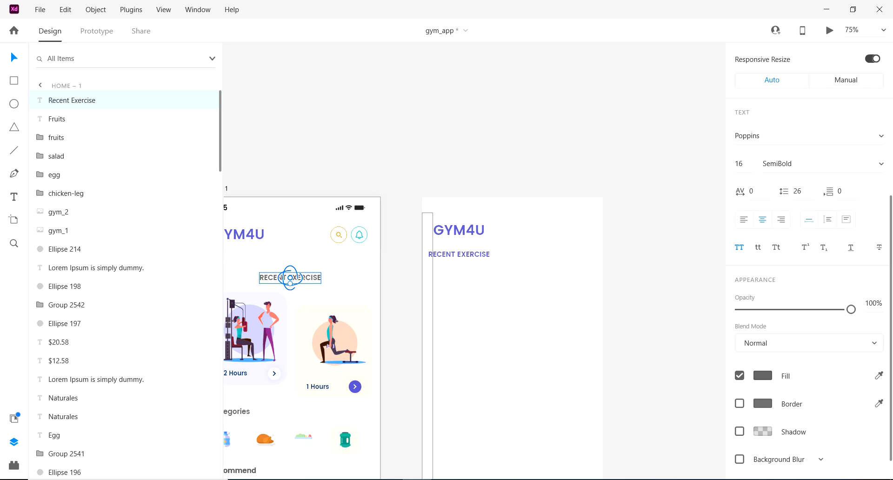
left_click(763, 376)
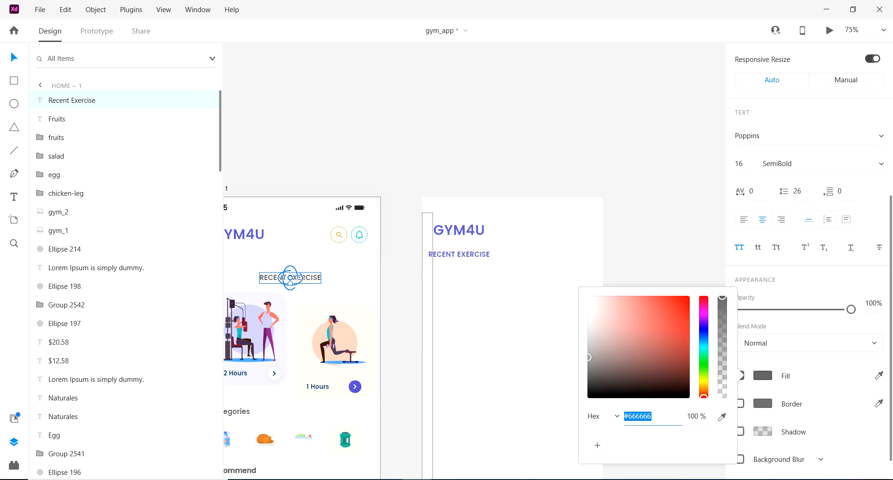
double_click(650, 416)
key("ctrl+c")
left_click(460, 254)
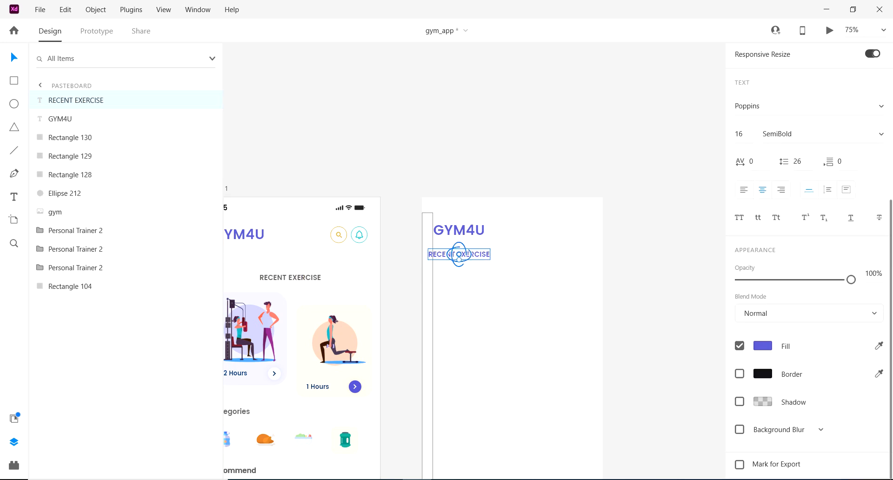
left_click(763, 346)
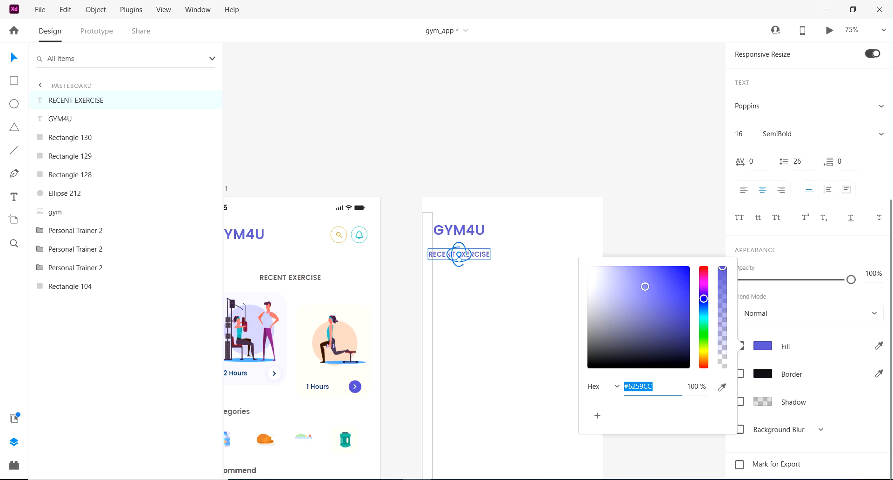
key("ctrl+v")
key("Return")
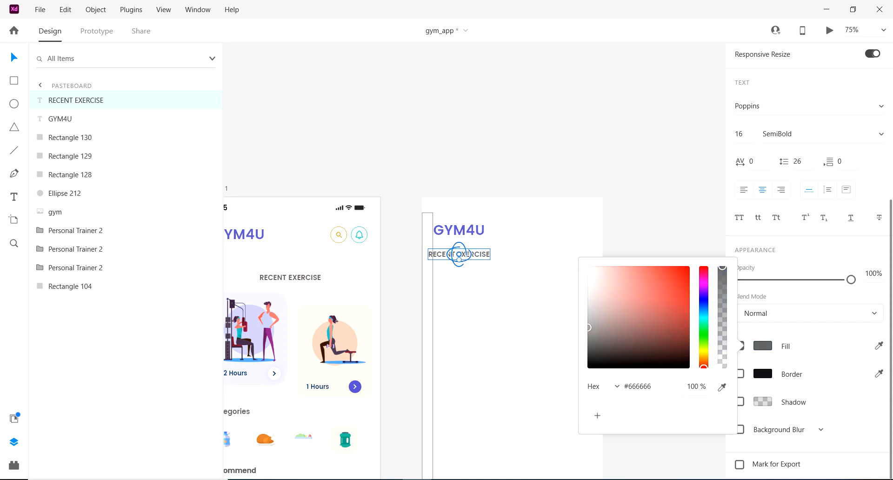
left_click(652, 224)
Move the new RECENT EXERCISE text about 110 px right and 30 px down, toward the middle of the screen
left_click(459, 255)
key("shift+Right")
key("shift+Right")
key("shift+Right")
key("shift+Right")
key("shift+Right")
key("shift+Right")
key("shift+Right")
key("shift+Right")
key("shift+Right")
key("shift+Right")
key("shift+Right")
key("shift+Right")
key("shift+Right")
key("shift+Right")
key("shift+Right")
key("shift+Right")
key("shift+Down")
key("shift+Down")
key("shift+Down")
key("shift+Left")
key("shift+Left")
key("shift+Left")
key("shift+Left")
key("shift+Left")
key("Escape")
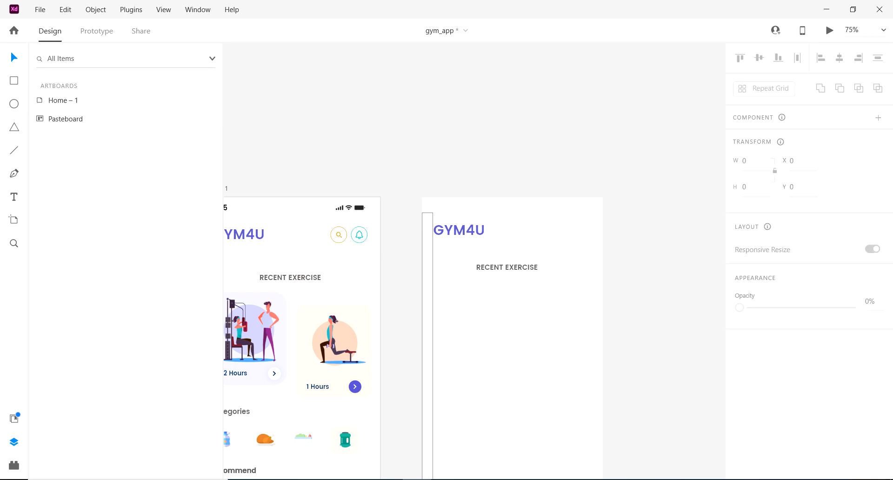
Draw a header rectangle about 414 × 119 across the top of the new screen and send it back behind the white background
left_click_drag(422, 198, 603, 249)
key("v")
key("ctrl+bracketleft")
key("ctrl+bracketleft")
key("ctrl+bracketleft")
key("ctrl+bracketleft")
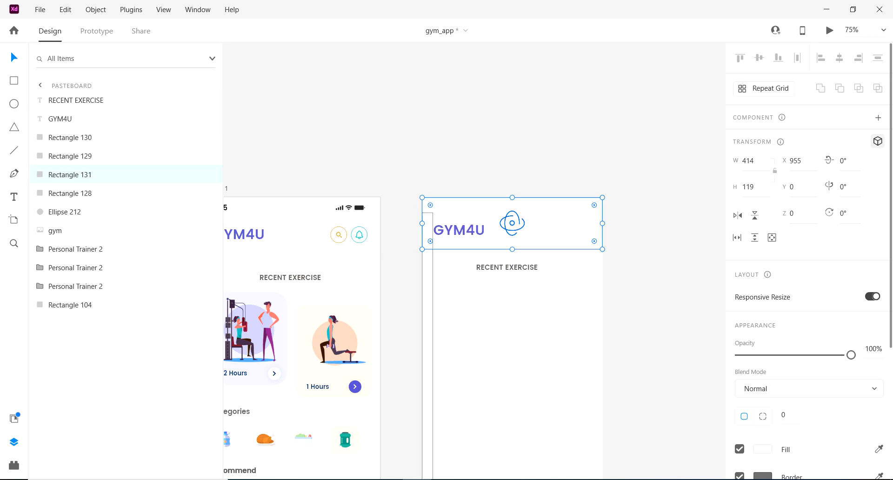
Turn on a drop shadow for the header rectangle
scroll(810, 260, "down", 4)
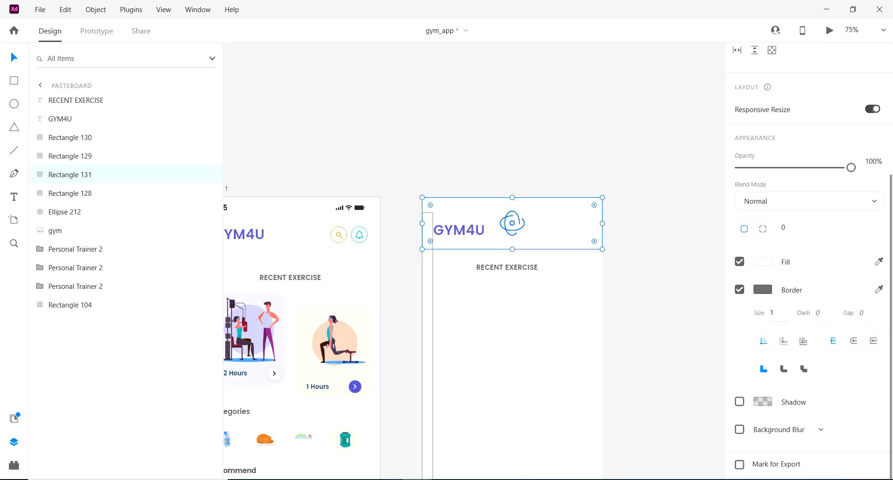
left_click(739, 401)
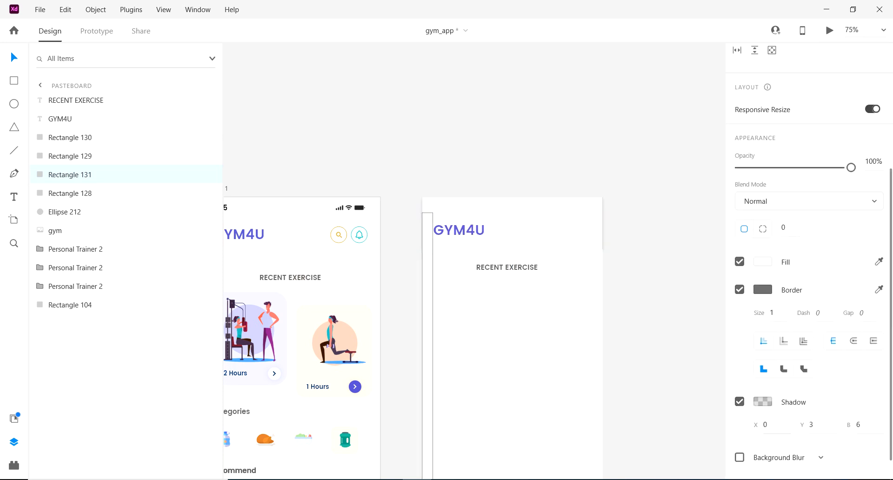
left_click(763, 402)
left_click(593, 347)
left_click(535, 335)
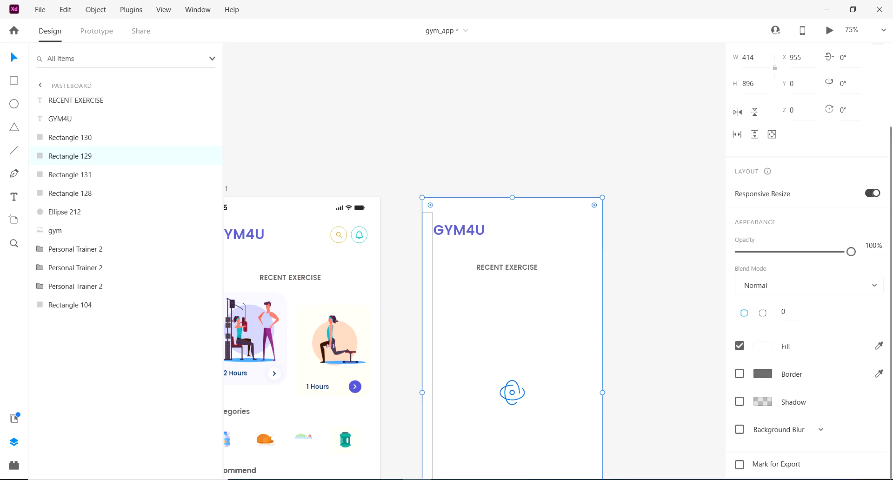
left_click(740, 401)
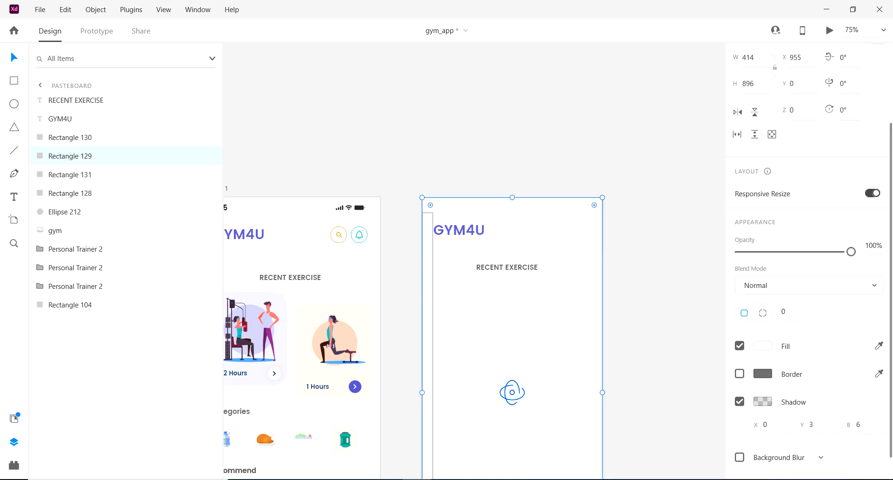
left_click(740, 402)
left_click(655, 346)
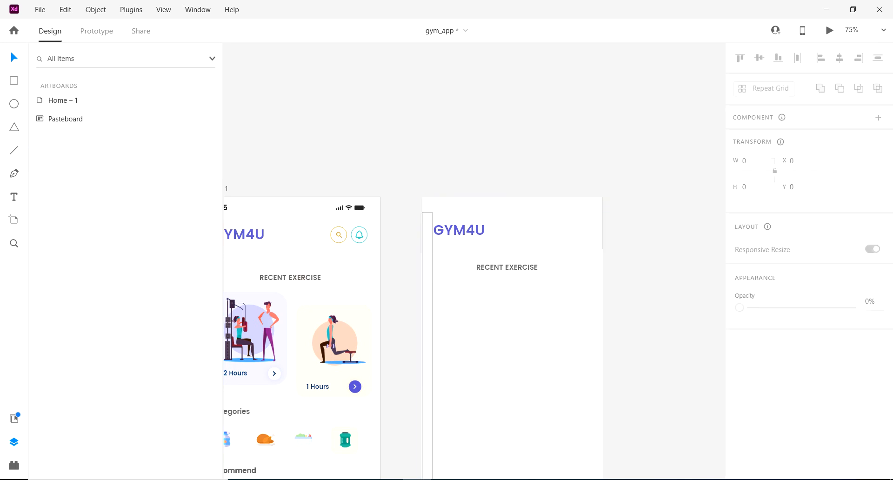
Set the header rectangle's shadow X, Y and blur to 10 and bring it forward above the white background rectangle
left_click(535, 335)
left_click(70, 175)
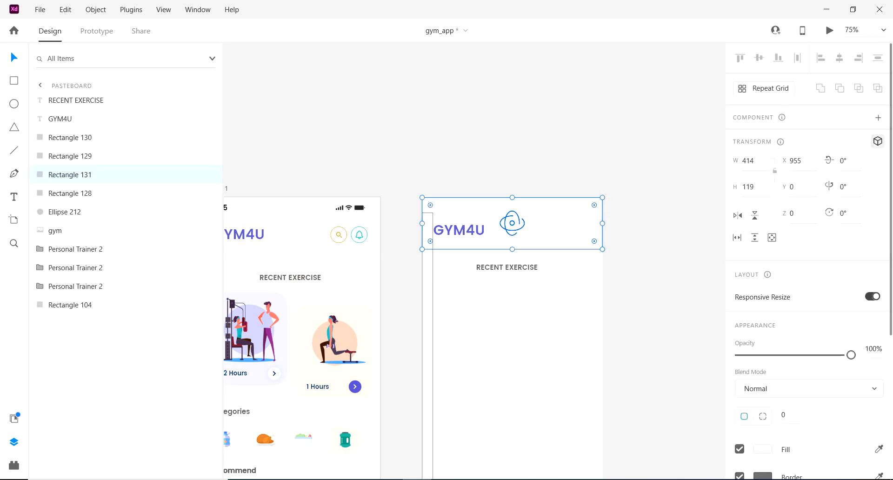
scroll(810, 260, "down", 5)
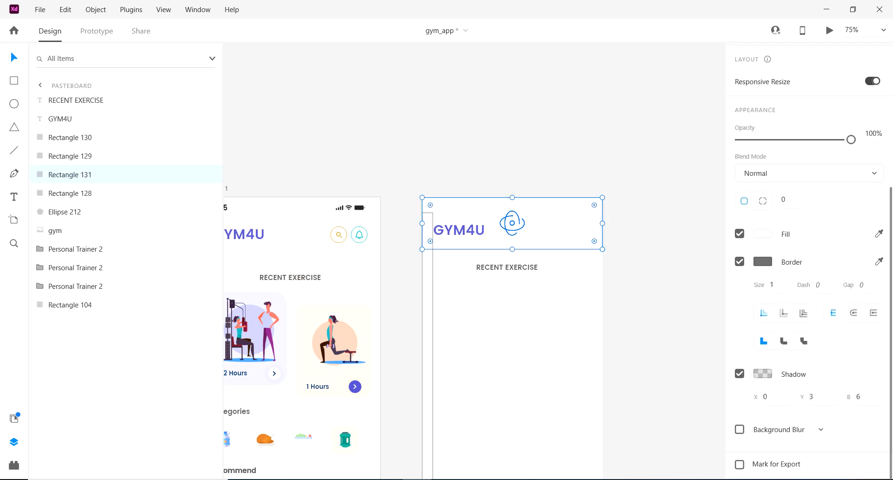
type("10")
key("Tab")
type("10")
key("Tab")
type("10")
key("Return")
key("ctrl+]")
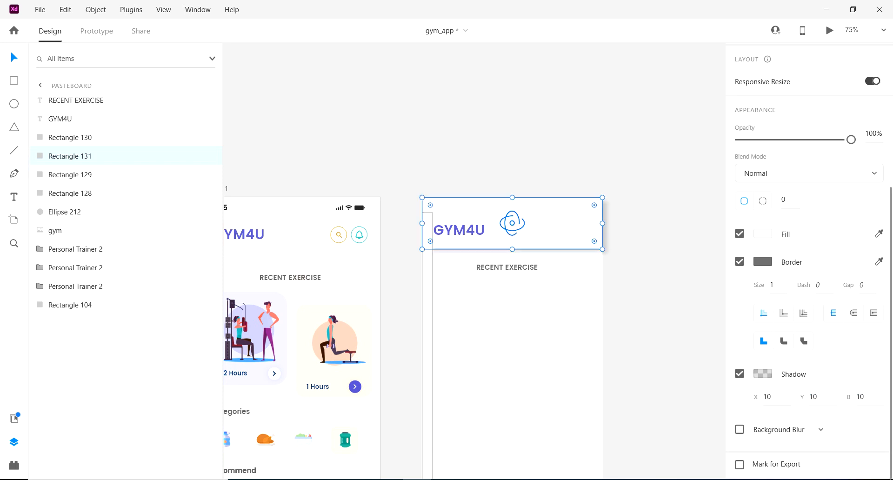
Set the header rectangle's shadow X, Y and blur to 5 and turn off its border
right_click(771, 395)
type("5")
left_click(771, 396)
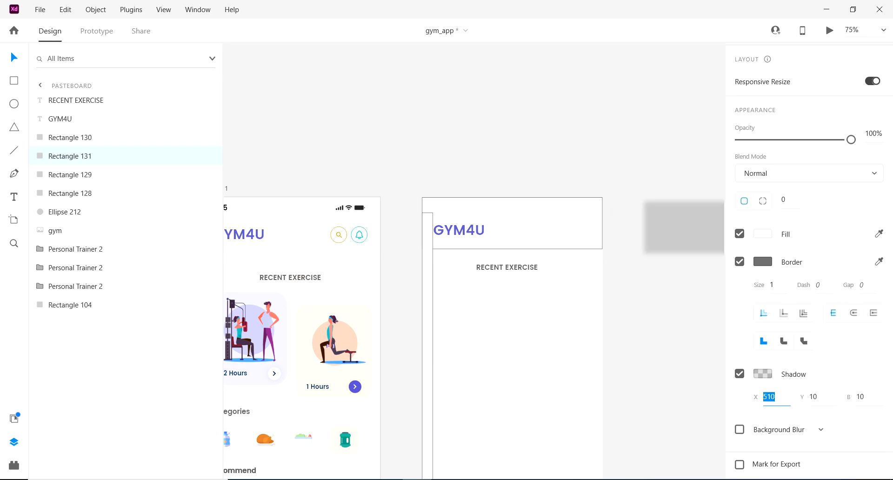
type("5")
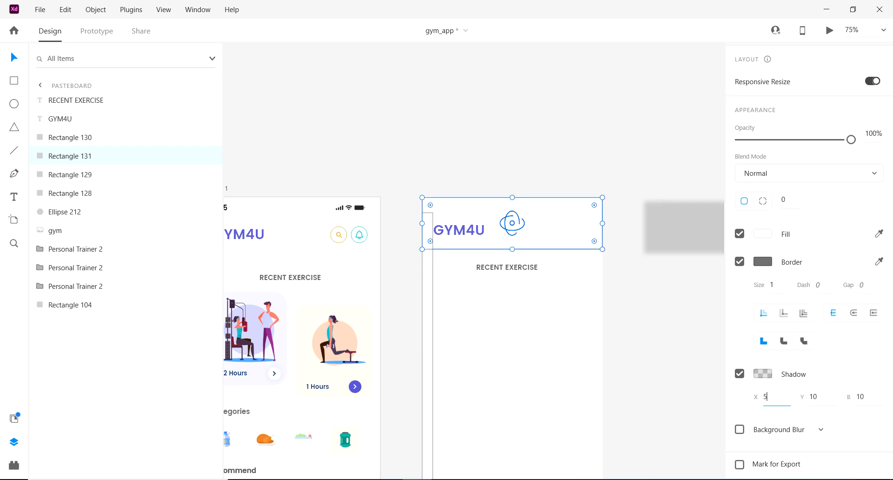
key("Tab")
type("5")
key("Tab")
type("5")
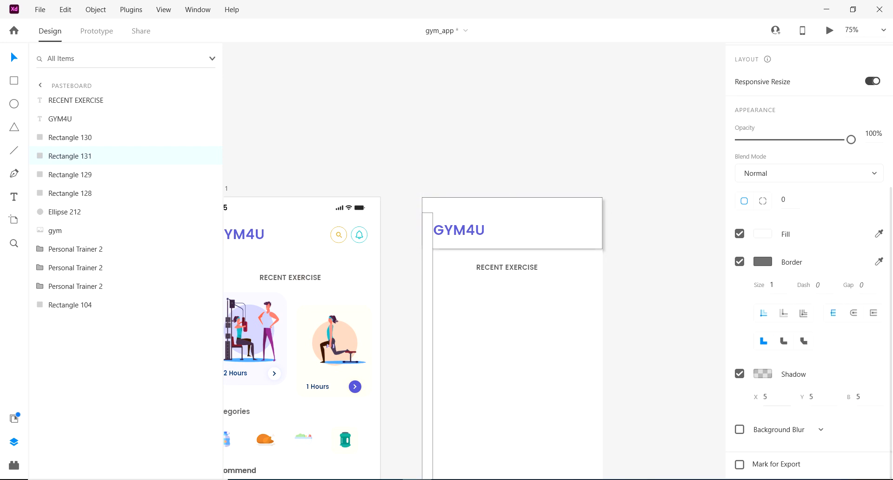
left_click(740, 261)
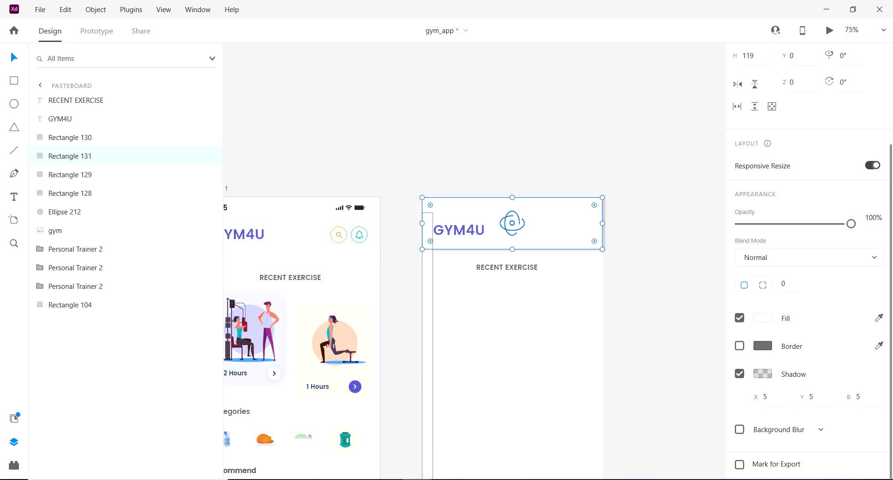
Lighten the shadow colour of the header rectangle
left_click(763, 374)
left_click_drag(589, 394, 588, 325)
left_click(651, 242)
Move the RECENT EXERCISE heading about 30 px right and 10 px down on the new screen
left_click_drag(507, 267, 516, 267)
key("shift+Right")
key("shift+Down")
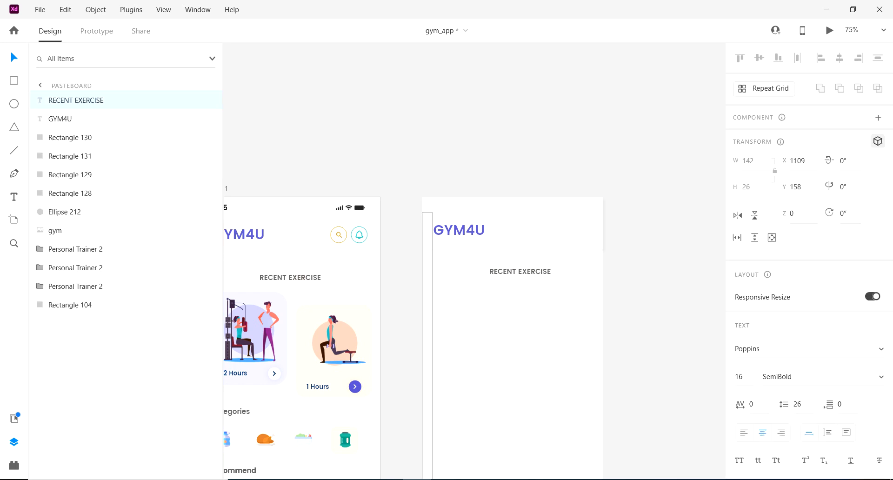
key("Escape")
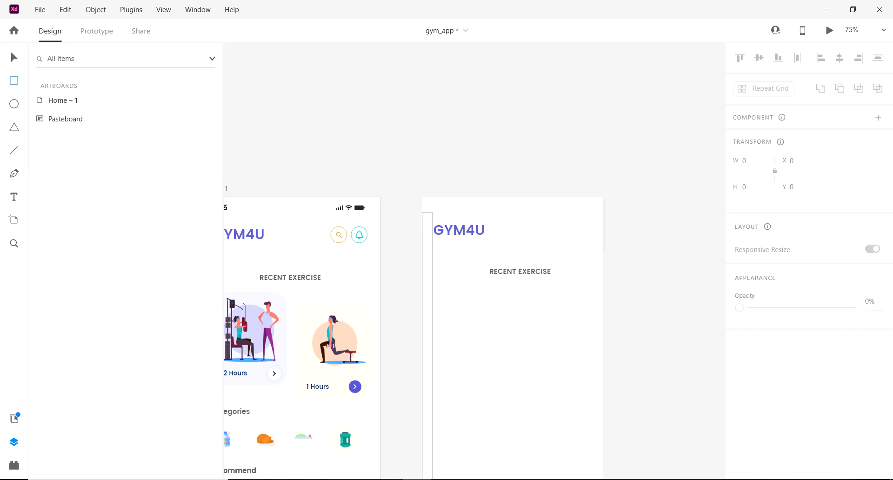
Place a temporary spacer rectangle about 154 × 317 at the new screen's right edge and nudge the RECENT EXERCISE heading about 15 px left
left_click_drag(422, 197, 491, 335)
left_click_drag(456, 266, 573, 264)
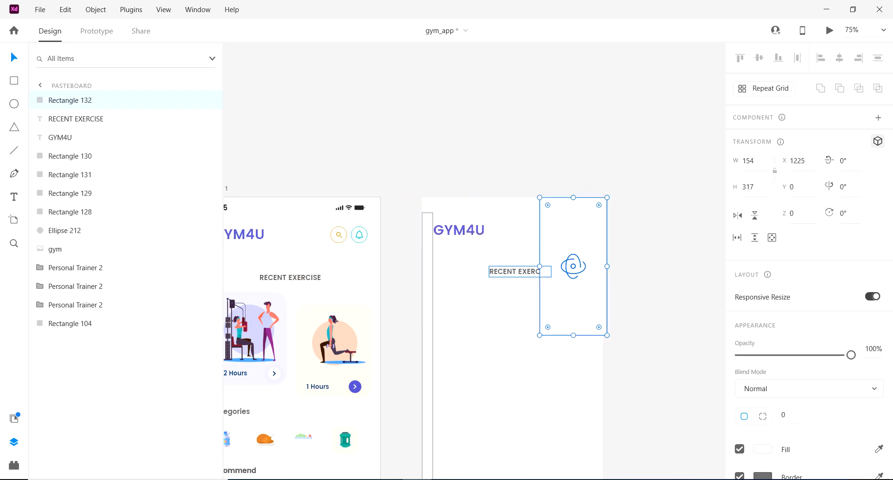
left_click(512, 271)
left_click_drag(512, 272, 507, 271)
key("Left")
key("Left")
key("Left")
key("Left")
key("Left")
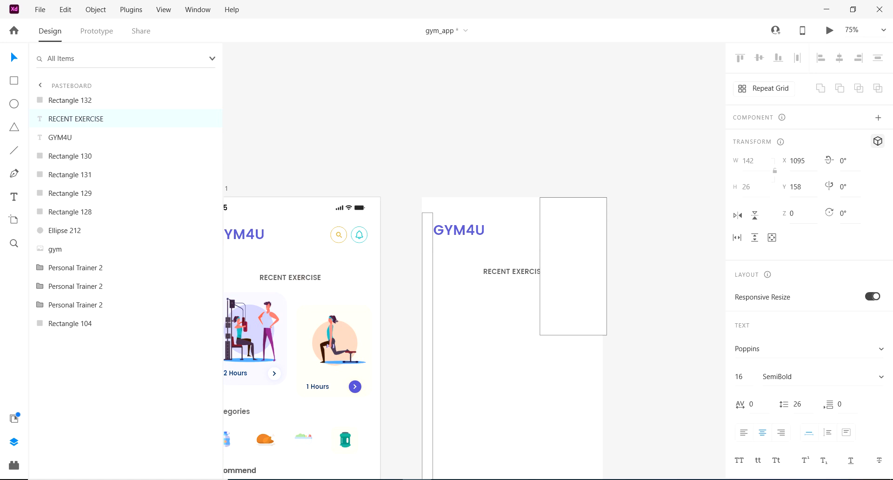
Narrow the spacer rectangle to 144 px, compare it with the gap left of the heading, and delete it
left_click(573, 267)
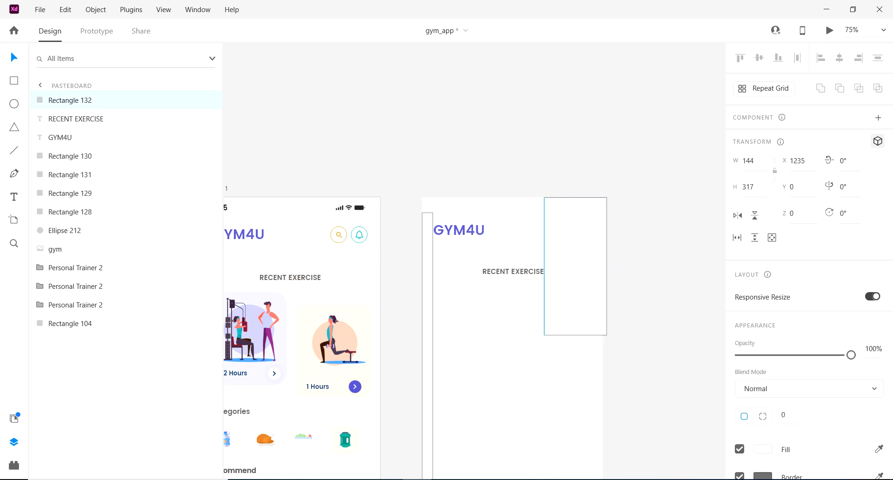
left_click_drag(573, 266, 454, 266)
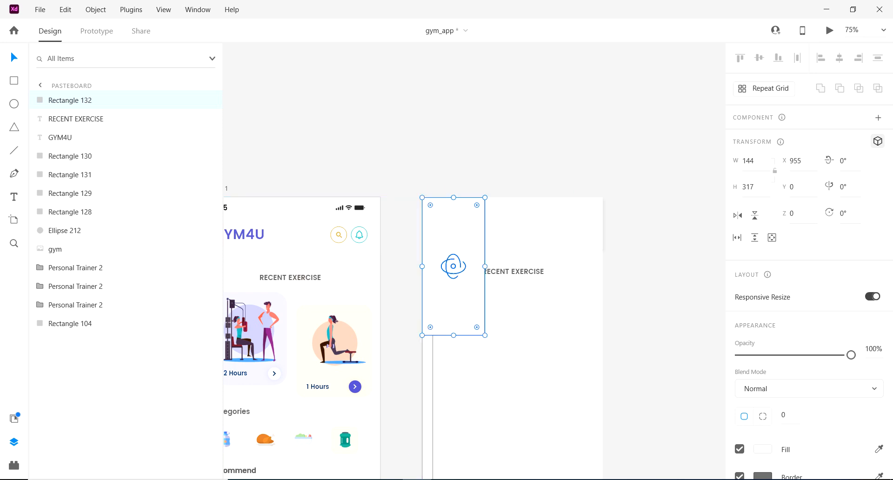
key("Delete")
Draw a card rectangle about 150 × 202 below the new heading and fill it with the pale lavender sampled from the original 2 Hours card
scroll(453, 266, "down", 4)
scroll(453, 266, "left", 1)
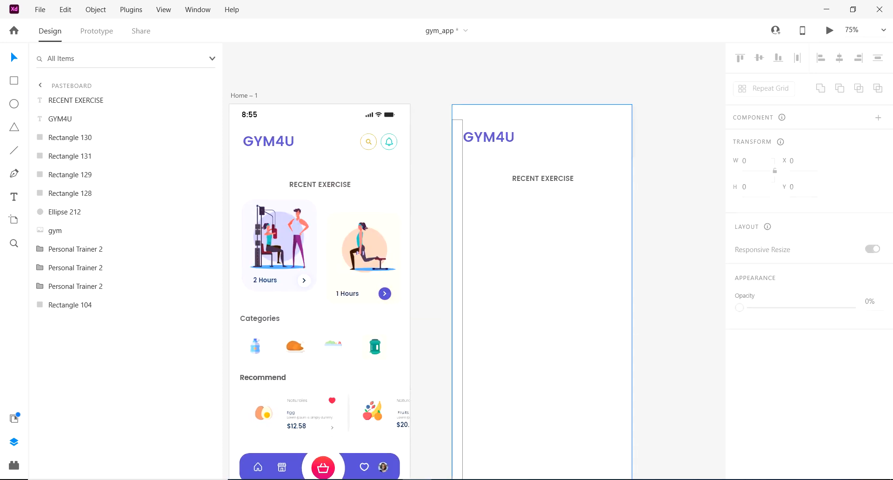
key("r")
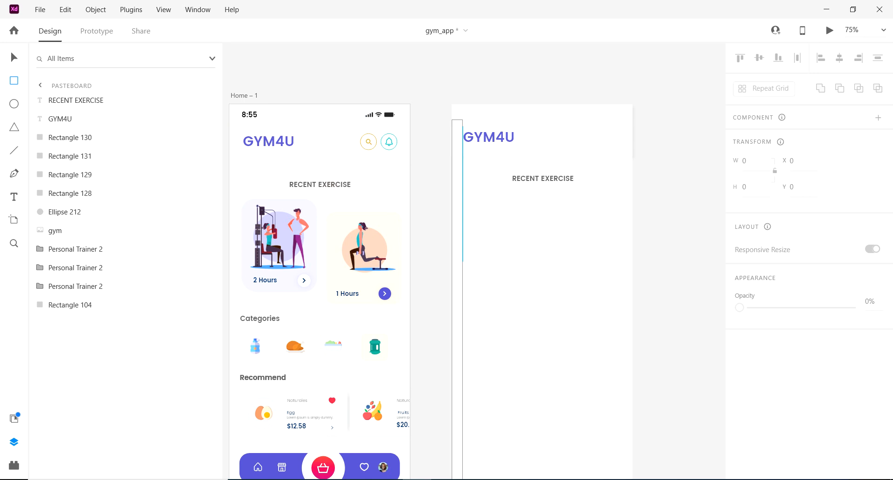
left_click_drag(468, 193, 534, 282)
key("i")
left_click(277, 205)
key("v")
Match the new card to the original 2 Hours card's size by setting its width to 174 and height to 214
left_click(279, 242)
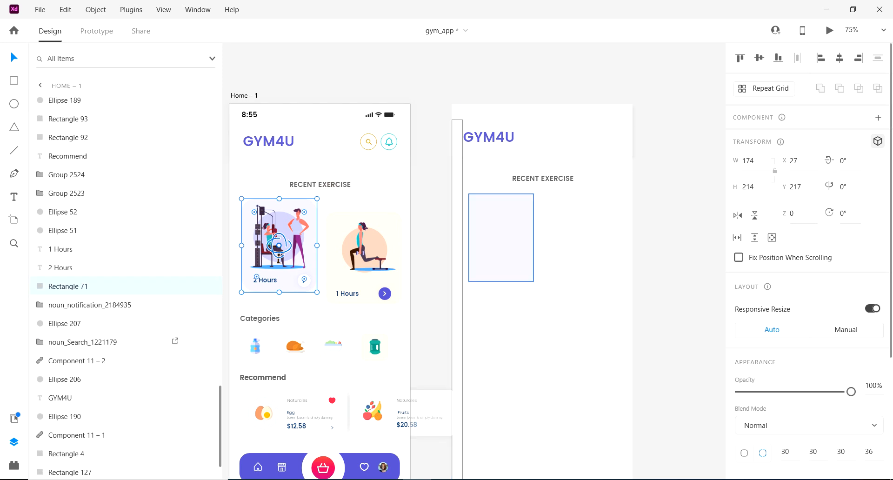
left_click(501, 237)
left_click(755, 161)
type("1")
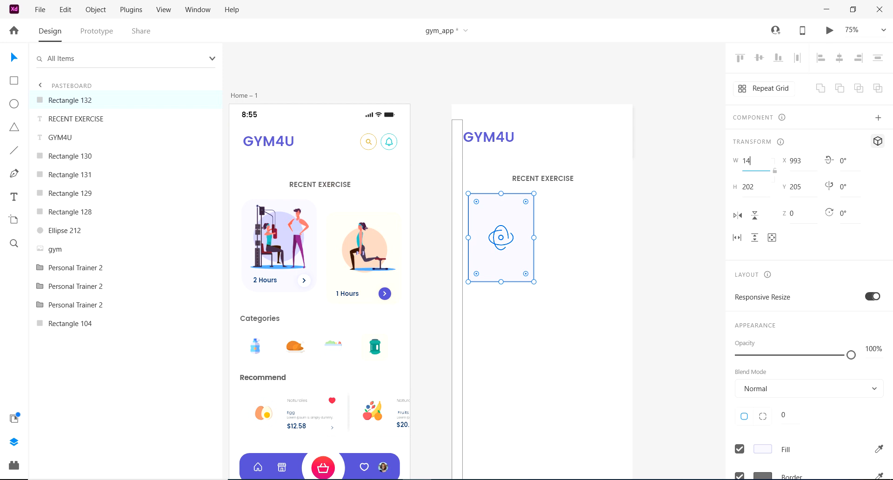
type("74")
key("Tab")
type("214")
key("Return")
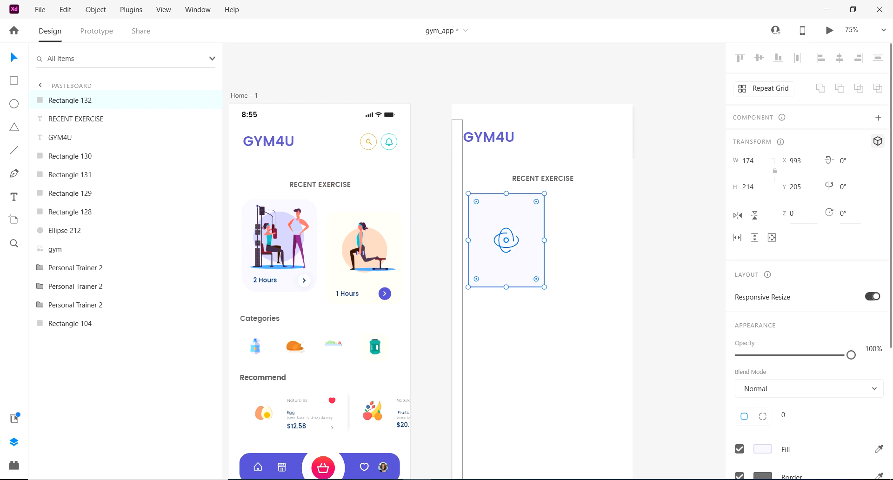
Turn off the new card's border and set all four of its corner radii to 30
left_click(740, 476)
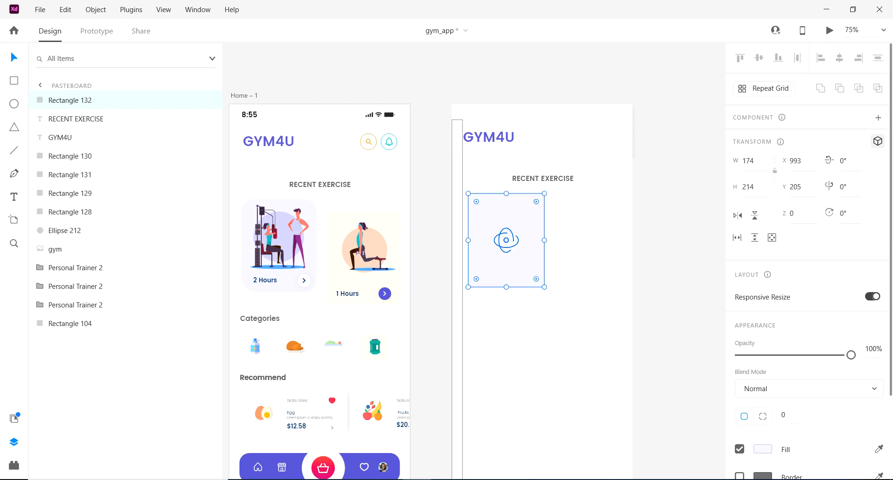
left_click(763, 416)
type("30")
key("Tab")
type("30")
key("Tab")
type("30")
key("Tab")
type("30")
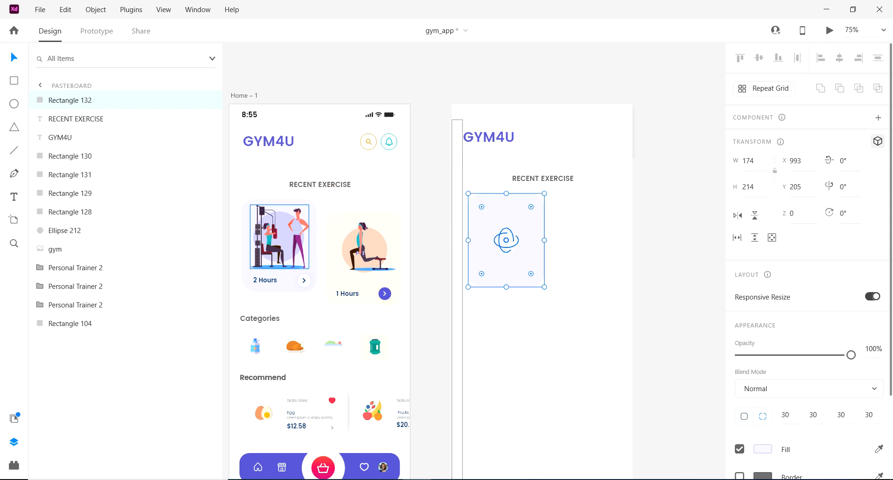
key("Escape")
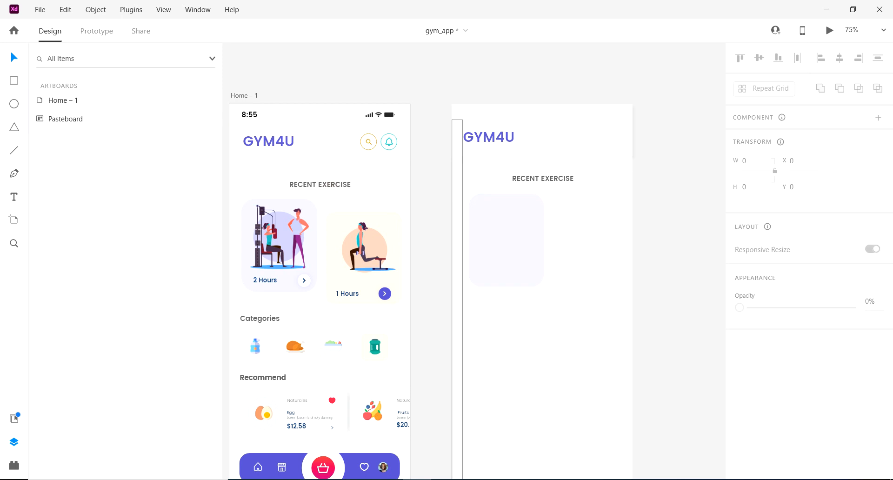
Draw a circle about 103 × 103 centred in the new card's upper part, filled with the lavender sampled from the original card's circle
left_click_drag(489, 224, 534, 268)
key("i")
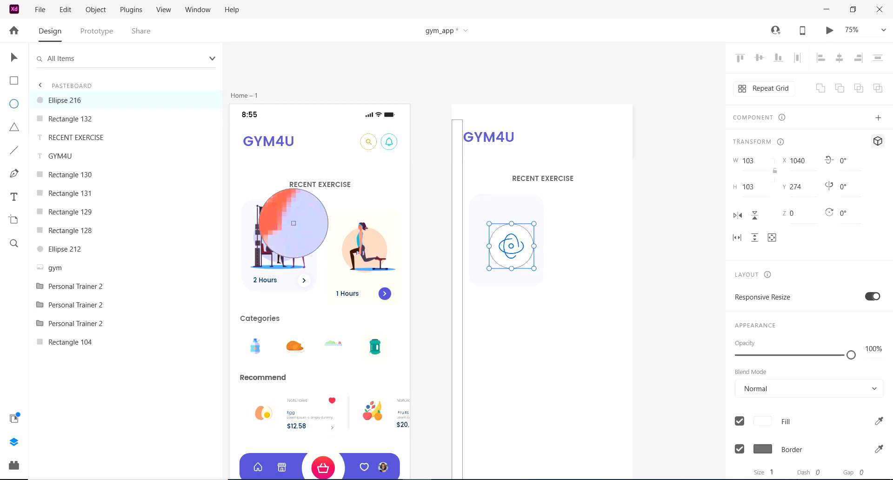
left_click(283, 226)
key("v")
left_click_drag(515, 246, 515, 238)
left_click(507, 238)
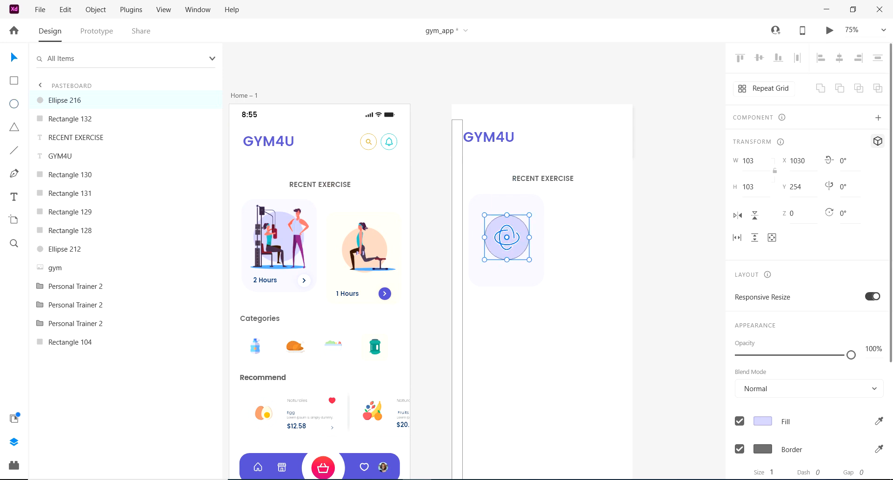
Turn off the lavender circle's border and enlarge it from its centre to about 131 × 131
left_click(740, 449)
key("alt")
left_click_drag(530, 215, 536, 210)
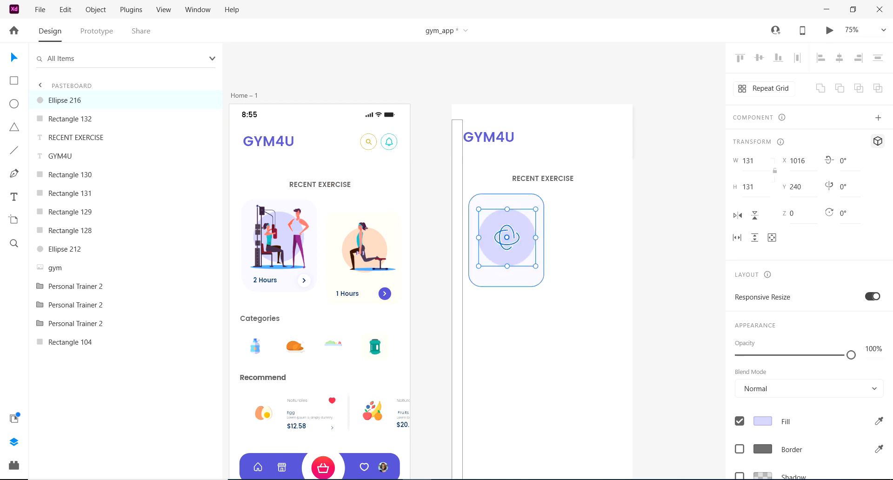
Move the new card and its circle together about 12 px left, to X 981
left_click(516, 276, "shift")
key("shift+Left")
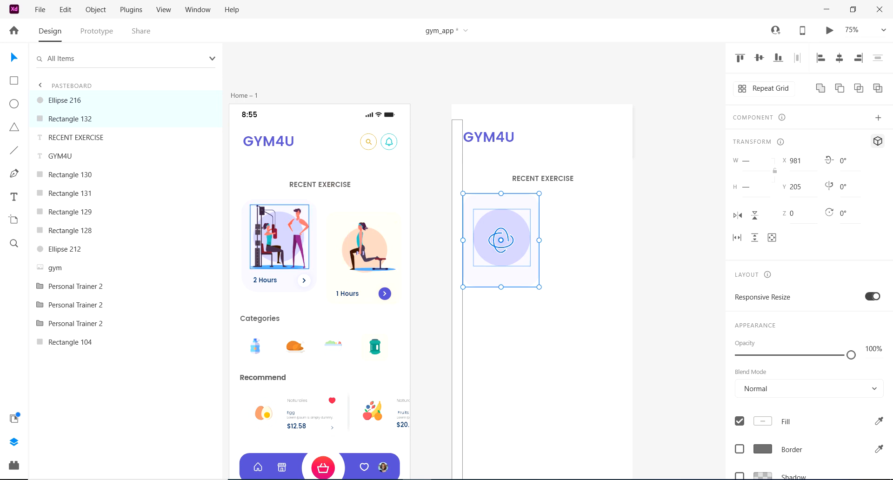
Select the original 2 Hours card's illustration, switch to the browser, open Freepik.com in a new tab and search for GYM VECTOR
left_click(279, 236)
key("alt+Tab")
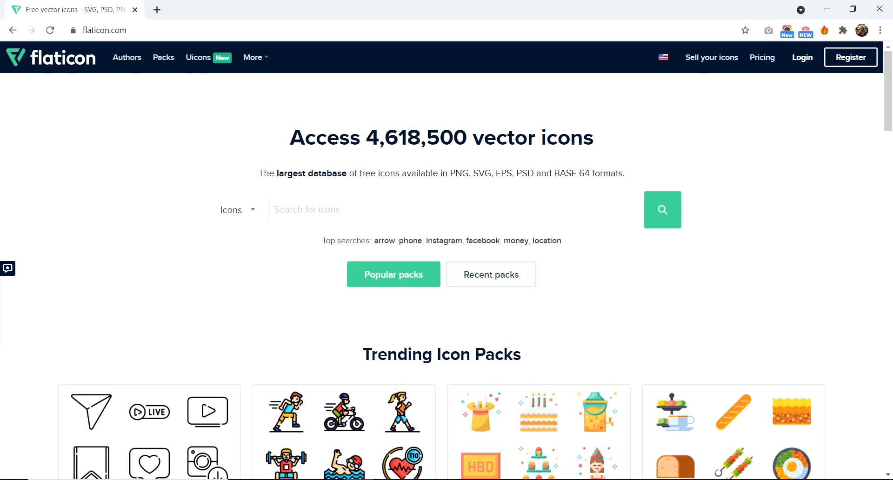
left_click(157, 10)
type("Freepik.com")
key("Return")
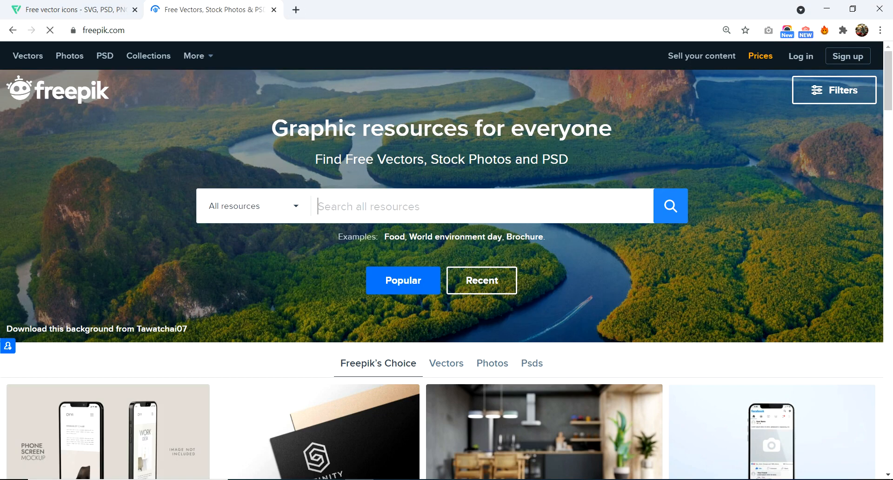
type("GYM")
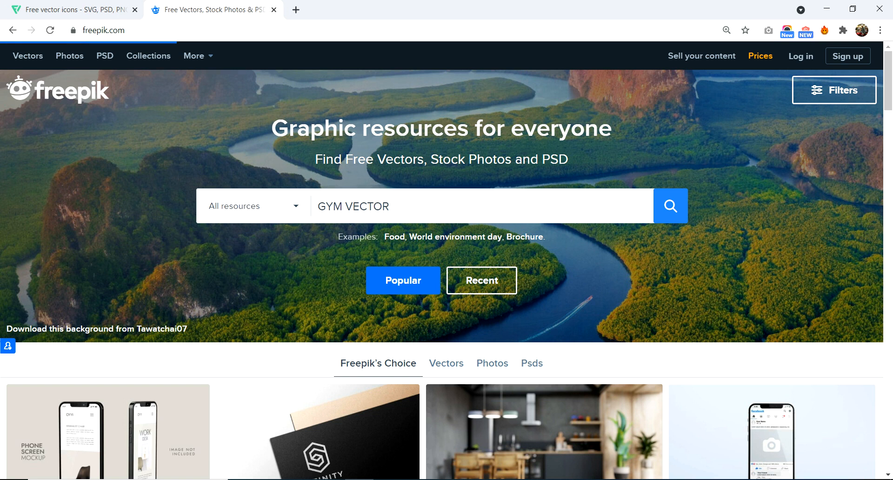
type(" VECTOR")
key("Return")
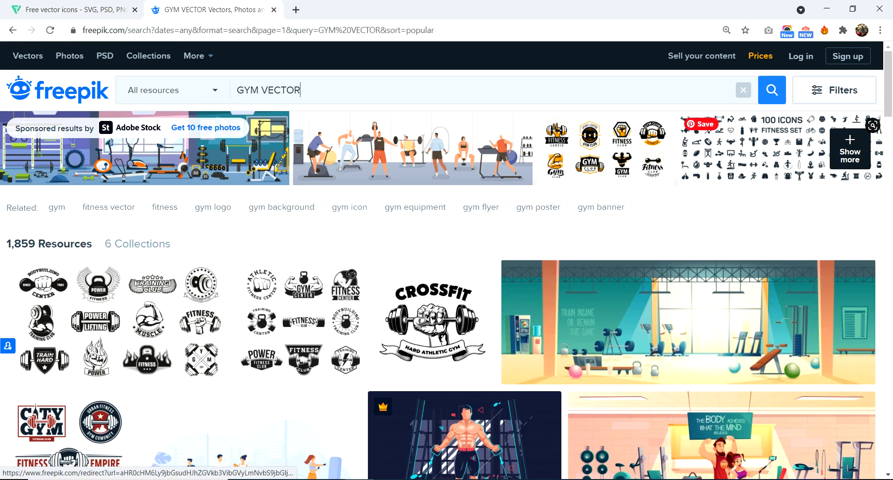
Look through the Freepik results for gym exercise illustrations suited to the card
scroll(442, 295, "down", 5)
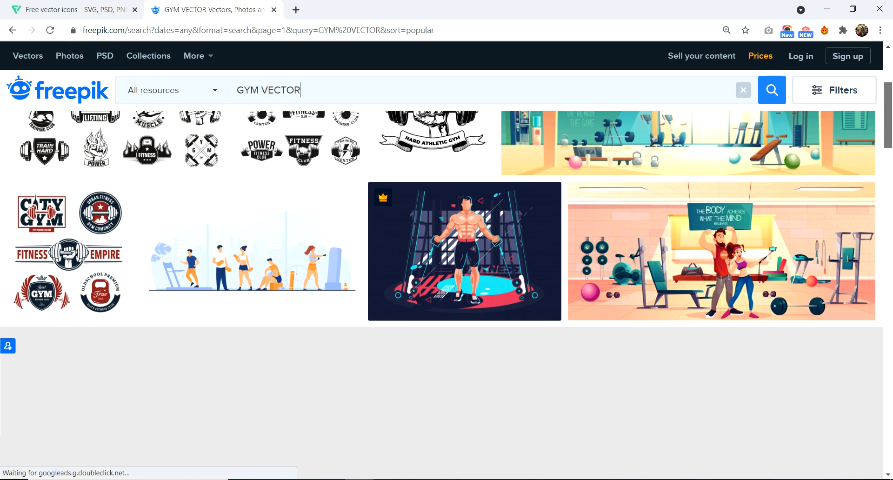
scroll(250, 252, "down", 5)
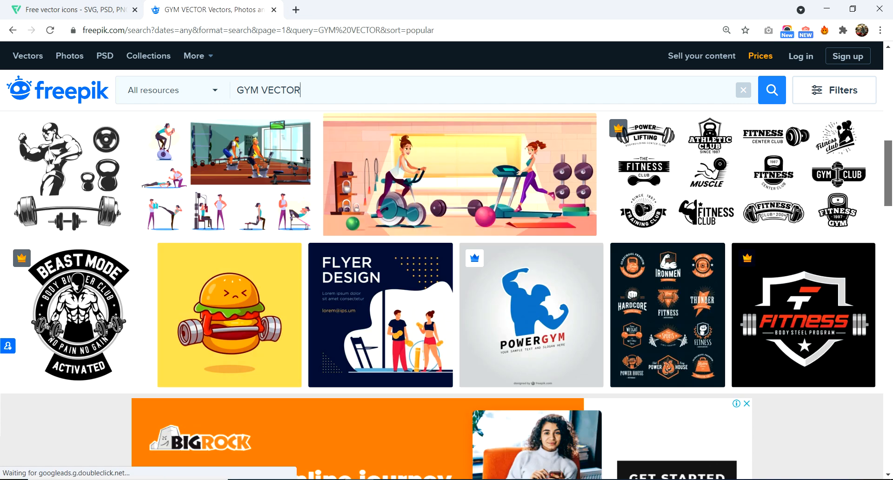
scroll(442, 296, "down", 6)
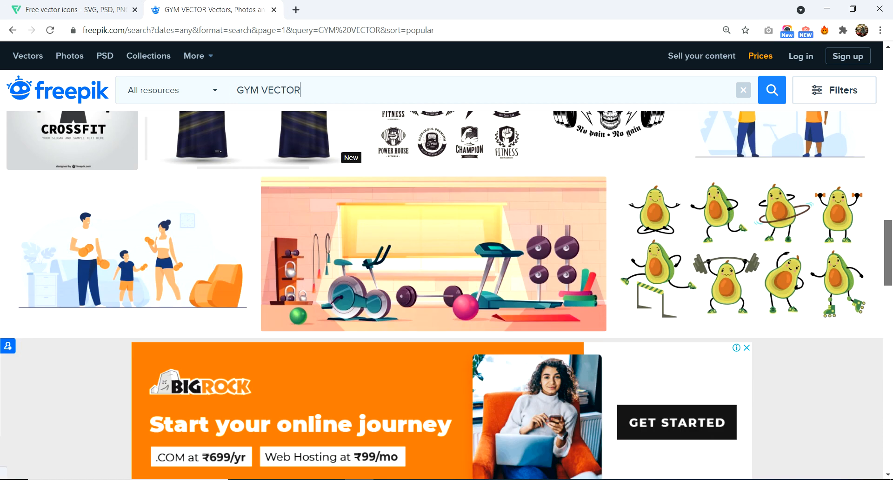
scroll(442, 295, "up", 2)
scroll(442, 295, "up", 1)
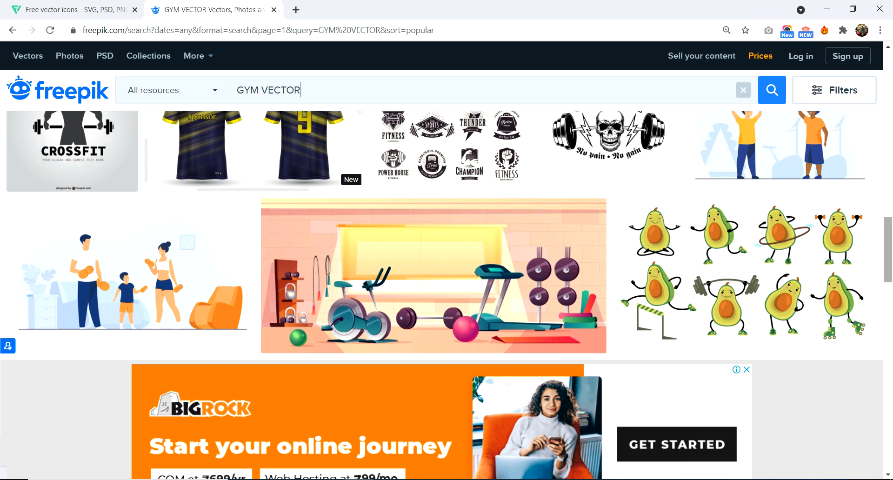
scroll(442, 296, "up", 10)
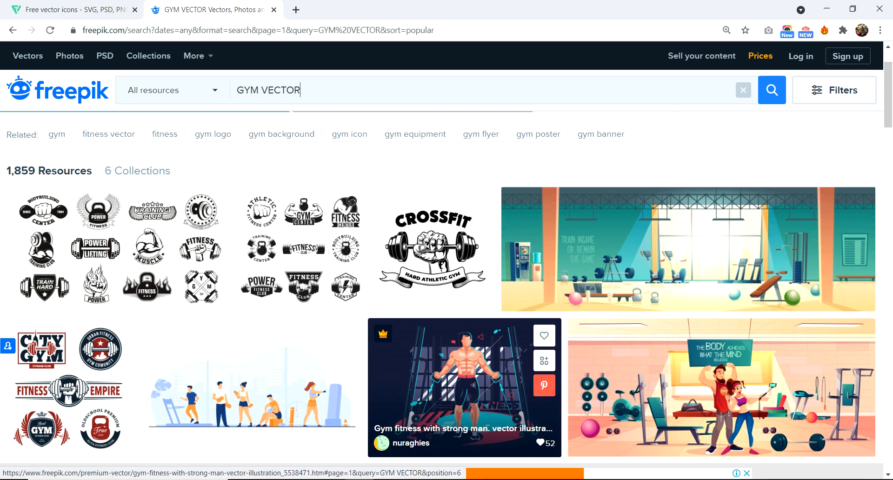
Switch back to Adobe XD, duplicate the gym_1 illustration and place the copy over the new card's circle at about X 1000, Y 230
key("alt+Tab")
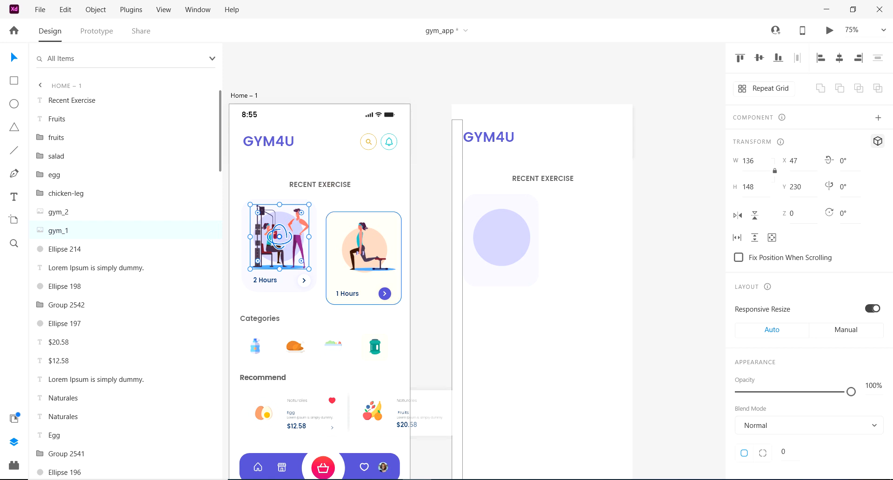
key("ctrl+d")
left_click_drag(279, 236, 501, 237)
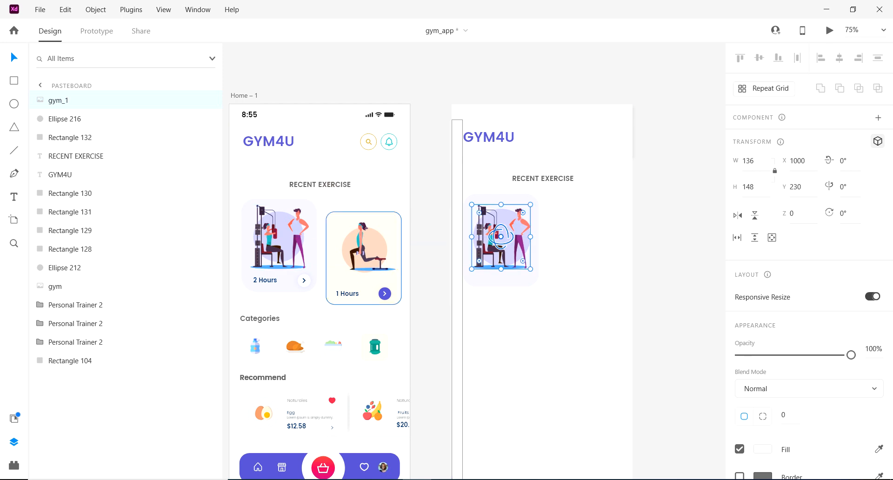
Add the text label "2 Hours" below the illustration on the new card, using the original label's Poppins SemiBold 14 style
left_click(265, 280)
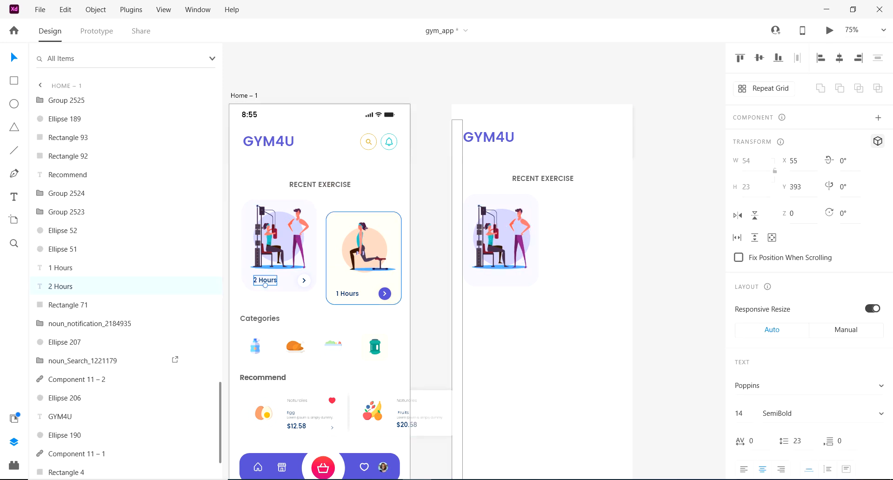
scroll(534, 297, "up", 5)
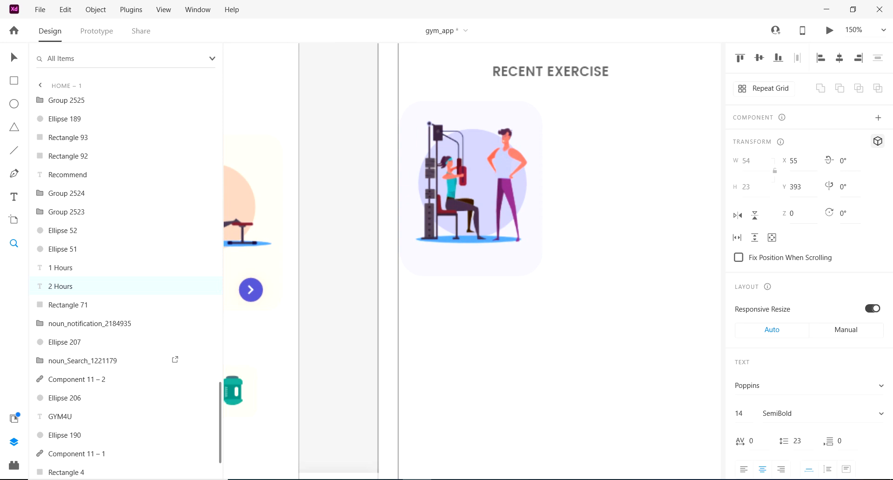
key("t")
left_click(432, 264)
type("2")
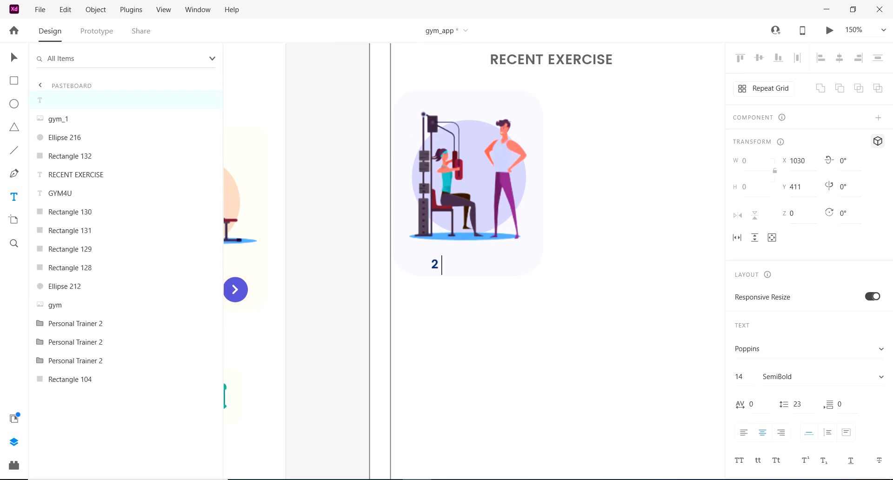
type(" hOUR")
key("BackSpace")
type("rs")
key("Escape")
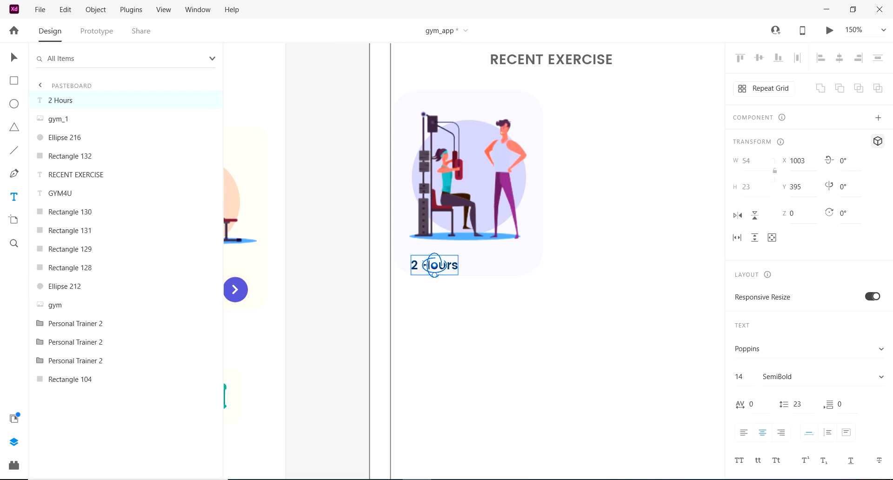
Move the new 2 Hours label to X 1011, Y 385 inside the card
left_click_drag(434, 265, 443, 256)
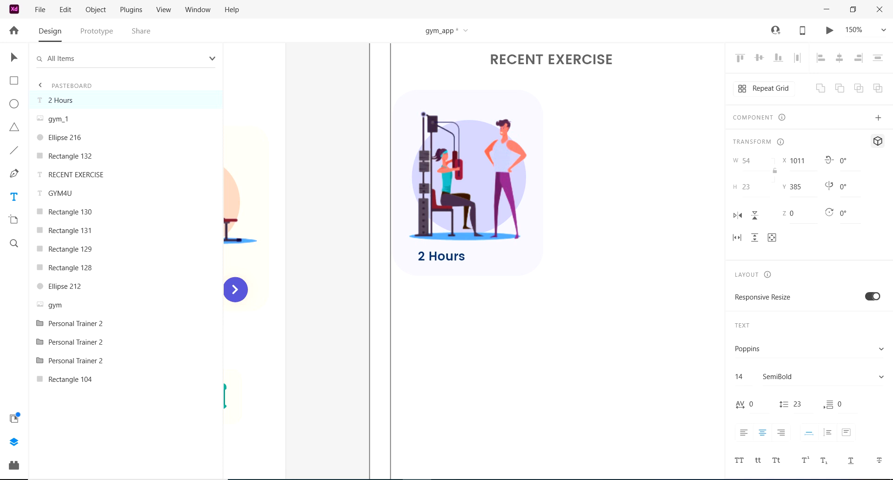
key("ctrl+minus")
left_click(484, 313)
key("Escape")
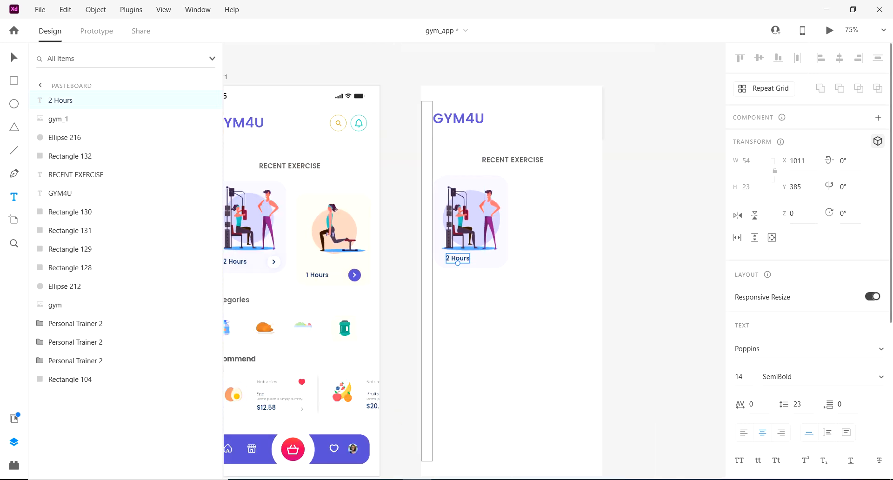
Draw a borderless white circle of 23 × 23 beside the new 2 Hours label, at X 1103, Y 385
key("ctrl+plus")
key("ctrl+plus")
key("ctrl+plus")
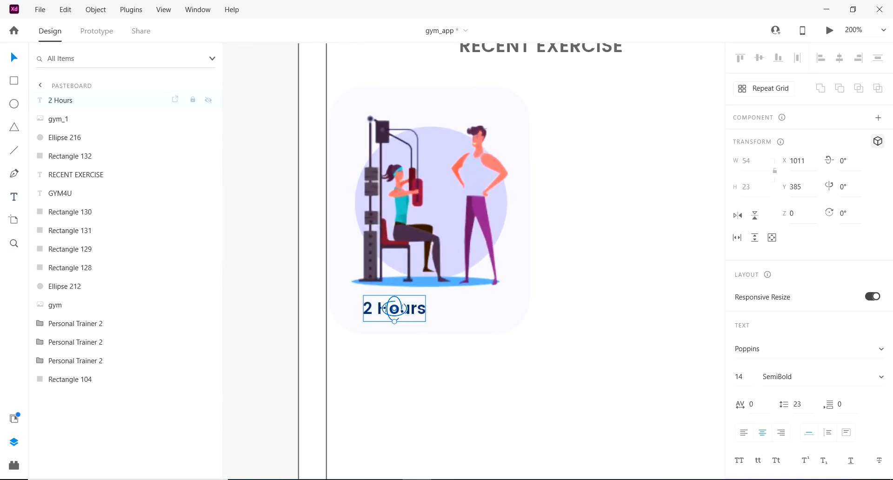
key("e")
left_click_drag(471, 295, 496, 321)
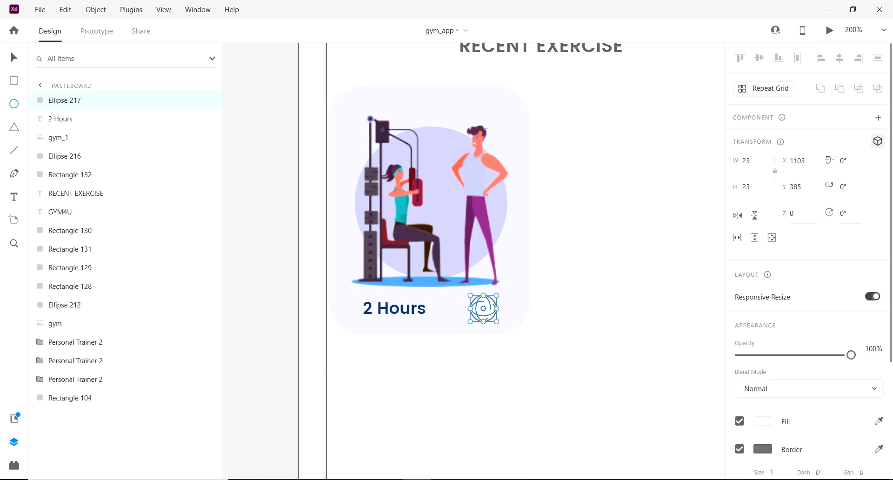
left_click(740, 449)
key("ctrl+minus")
key("ctrl+minus")
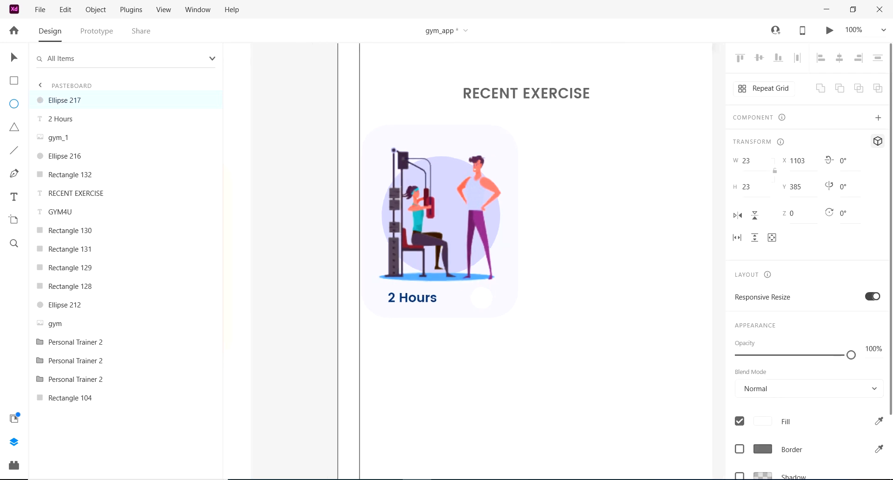
Switch to the browser and search Flaticon for "arrow" icons
key("alt+Tab")
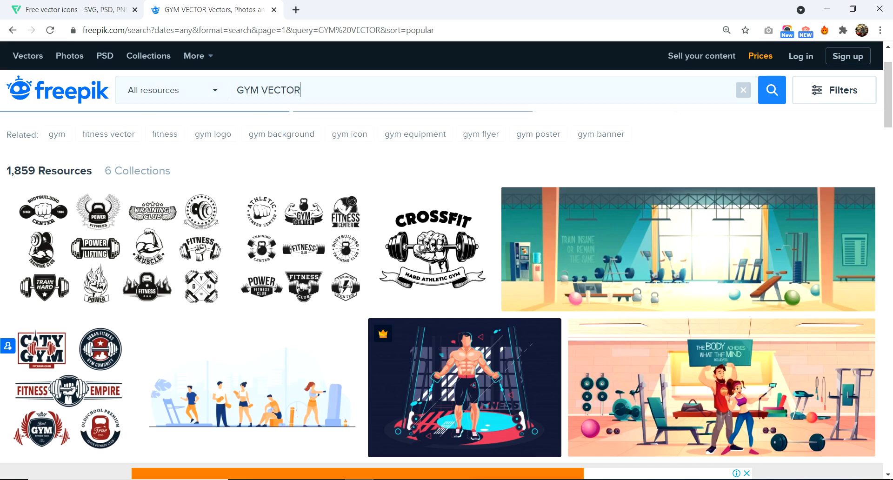
left_click(74, 9)
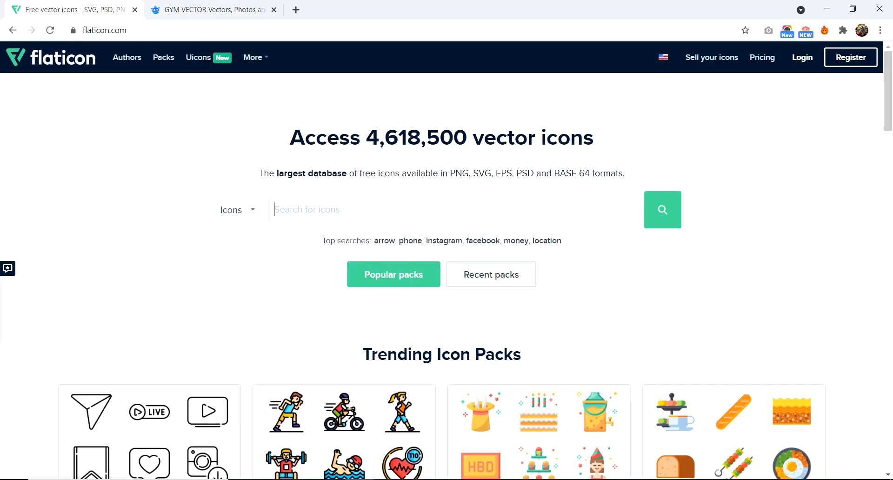
type("arrow")
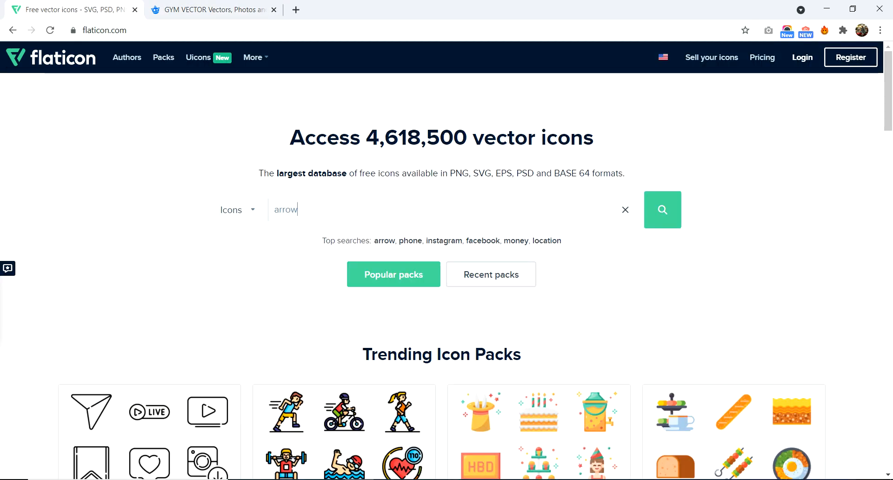
key("Return")
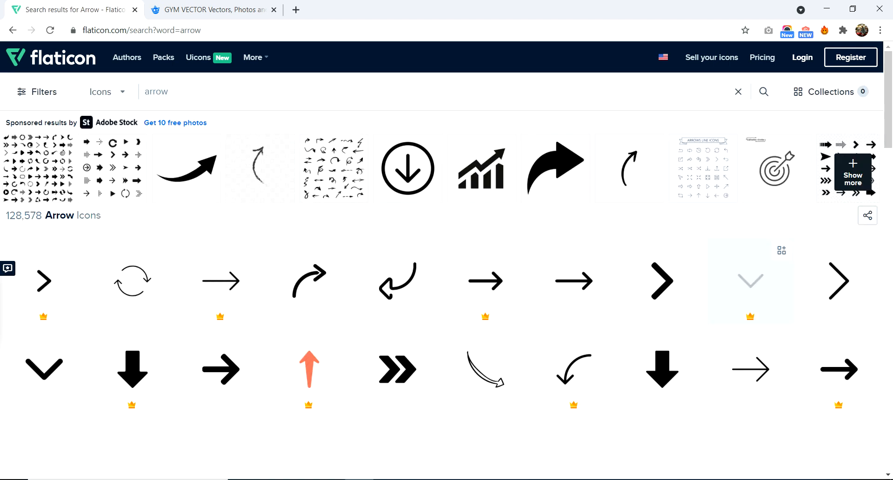
Download the free Next arrow icon as SVG and show the file in the Downloads folder
left_click(839, 280)
left_click(740, 185)
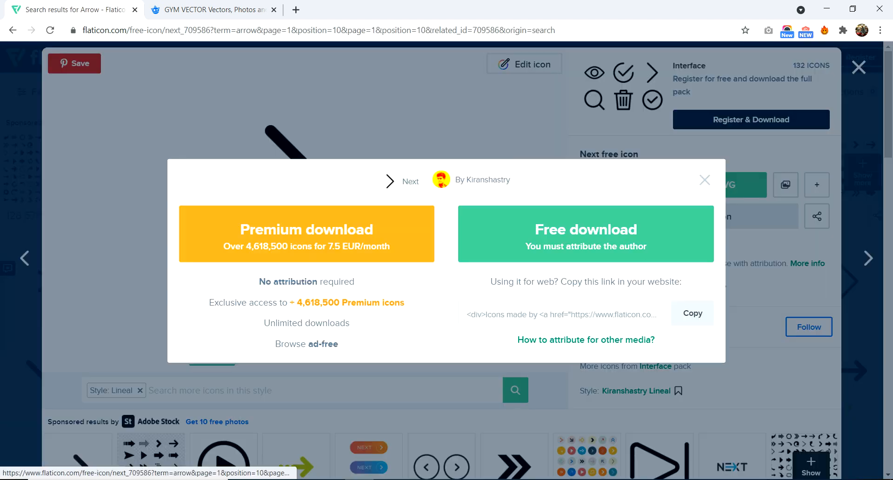
left_click(586, 234)
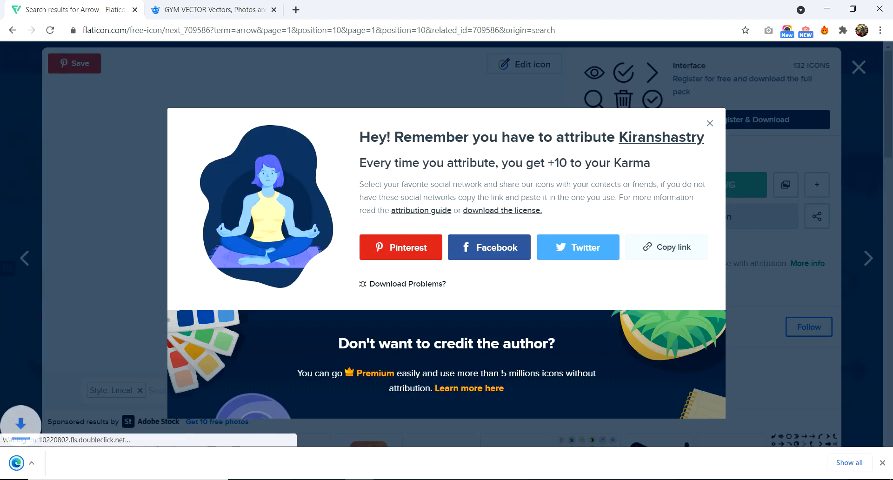
key("ctrl+j")
left_click(334, 169)
left_click(344, 39)
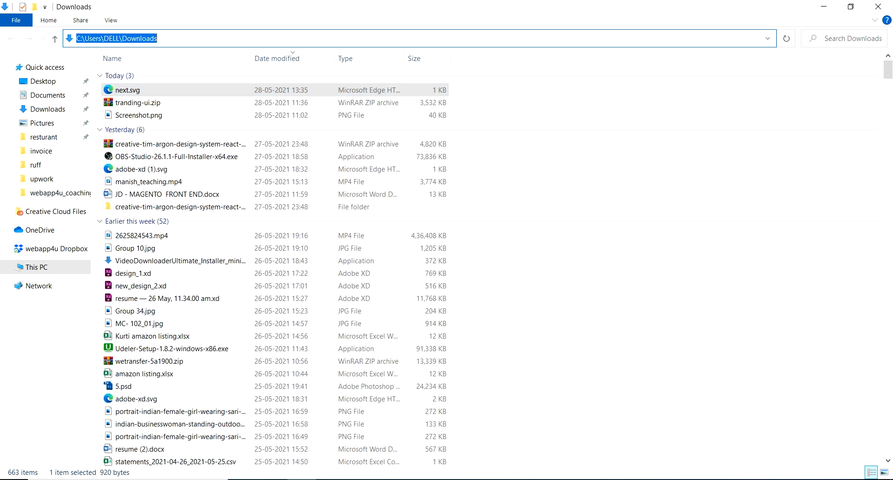
Switch back to Adobe XD and import next.svg from the Downloads folder onto the canvas
key("alt+Tab")
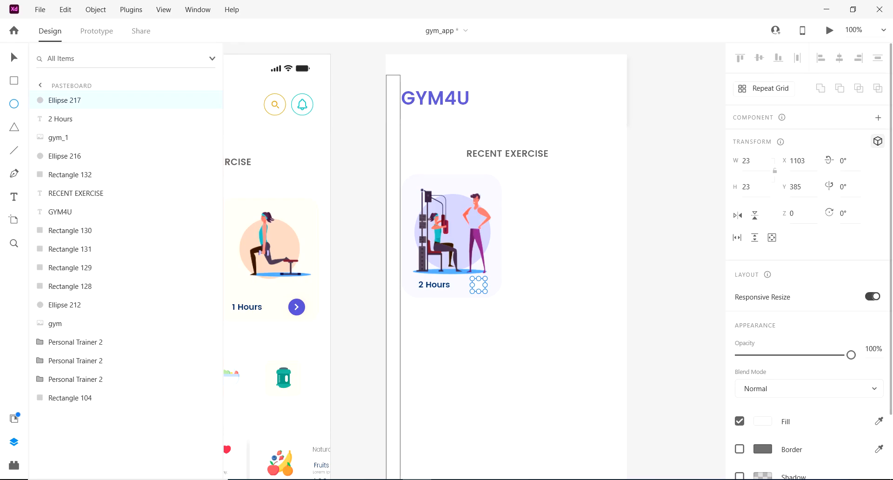
key("ctrl+minus")
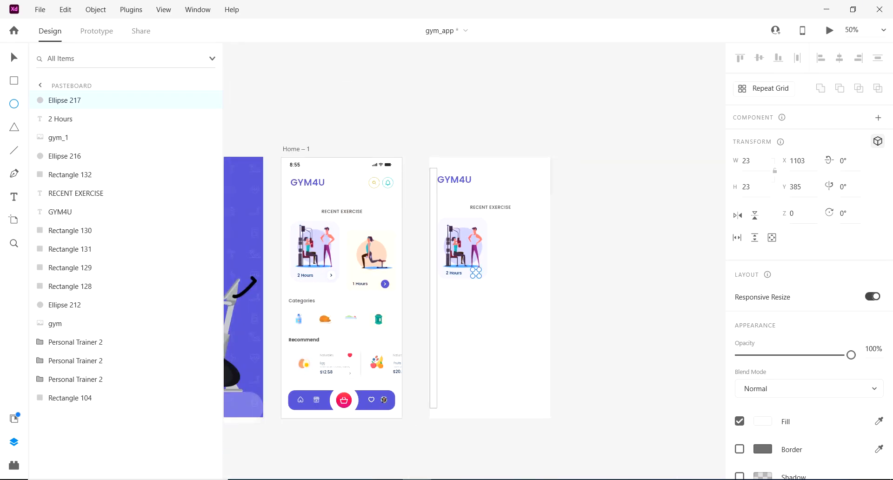
left_click(853, 9)
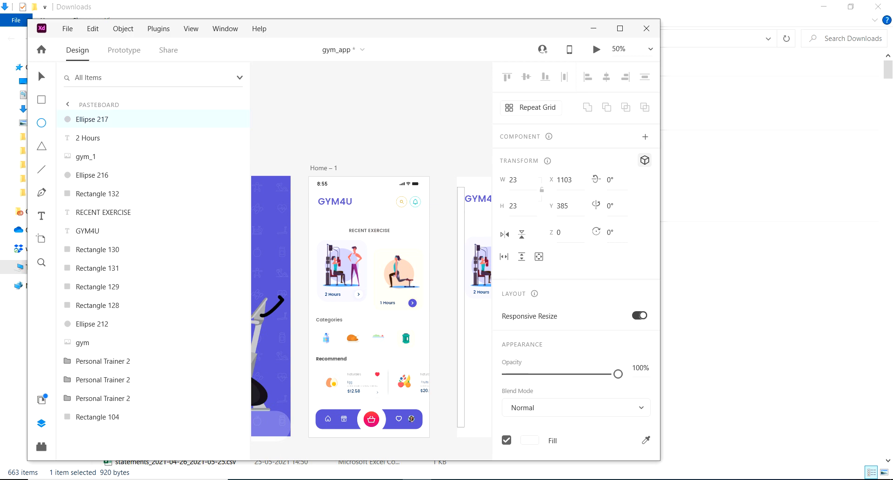
left_click_drag(363, 28, 575, 68)
left_click_drag(127, 90, 635, 233)
key("super+Up")
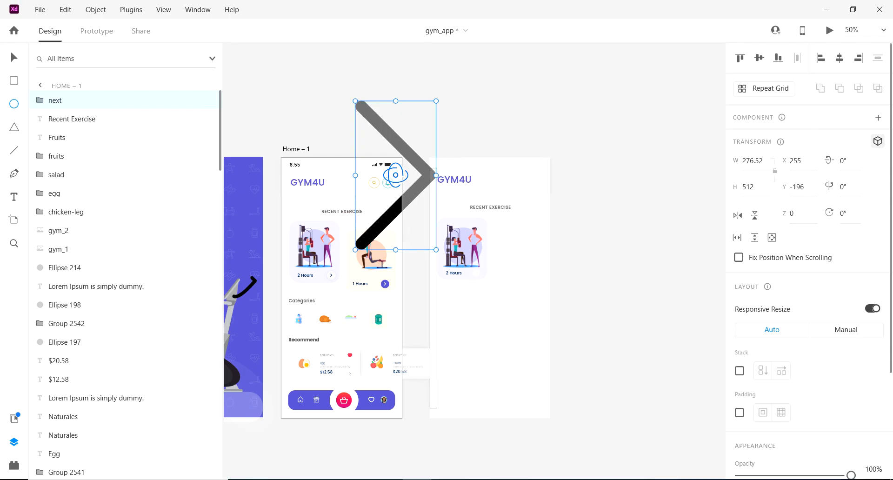
Scale the imported arrow to about 28 × 52 and move it over the new card's small circle, at about X 1104, Y 364
left_click_drag(437, 250, 448, 272)
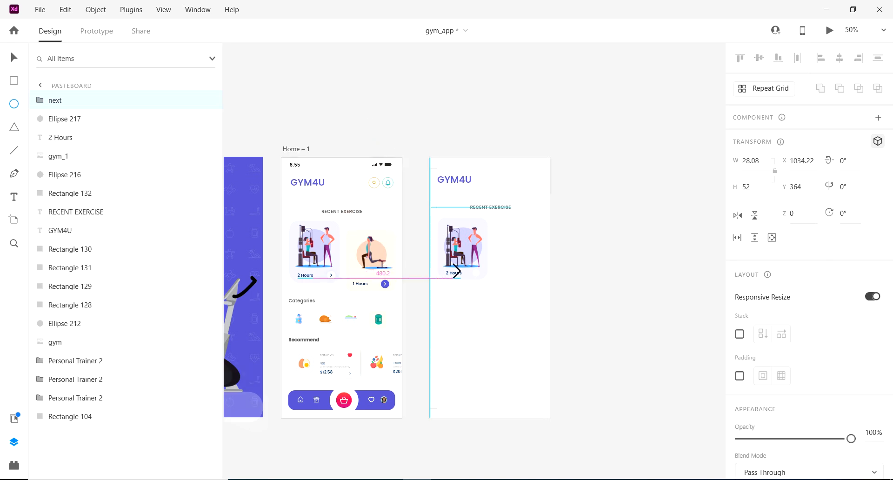
key("z")
left_click(448, 244)
left_click(449, 244)
left_click(449, 244)
left_click(449, 244)
left_click(529, 293)
key("v")
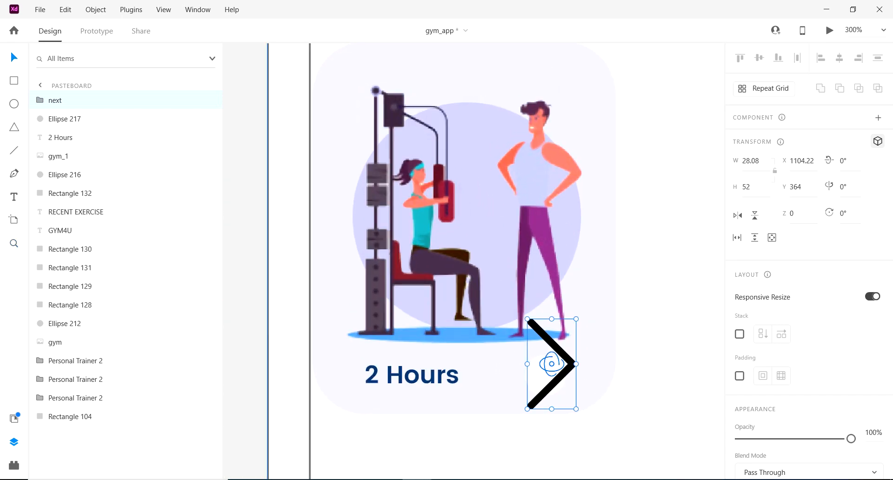
Shrink the arrow to 7.02 × 13 and place it inside the small circle at X 1111.75, Y 389.5
left_click_drag(576, 410, 558, 375)
key("shift+Down")
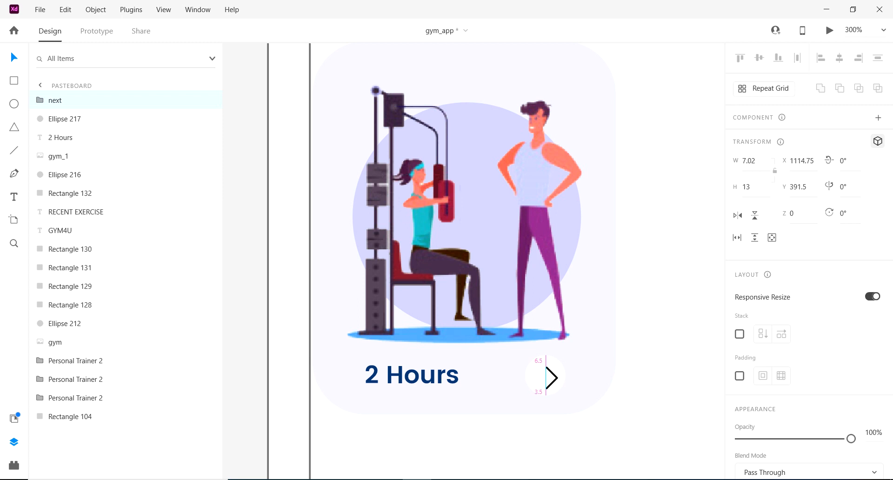
key("Left")
key("Up")
key("ctrl+minus")
key("ctrl+minus")
key("ctrl+minus")
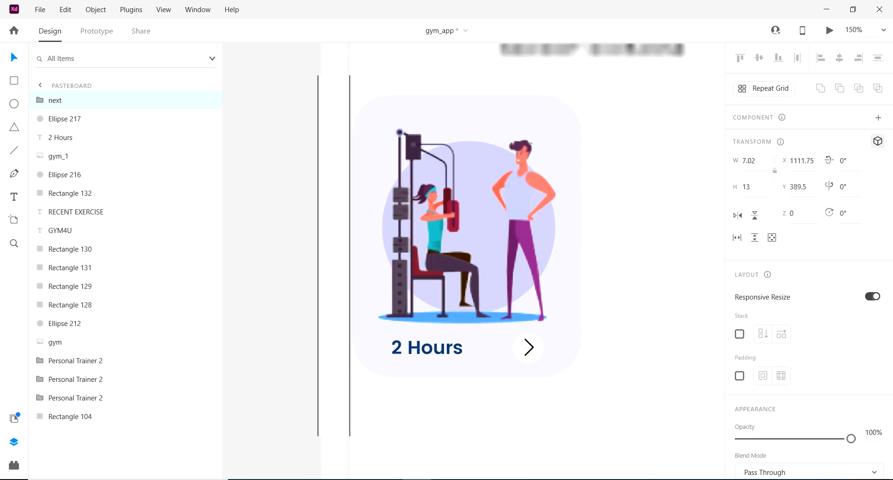
Copy the border colour #153E73 from the arrow on the original 2 Hours card
left_click_drag(370, 317, 557, 294)
left_click(378, 312)
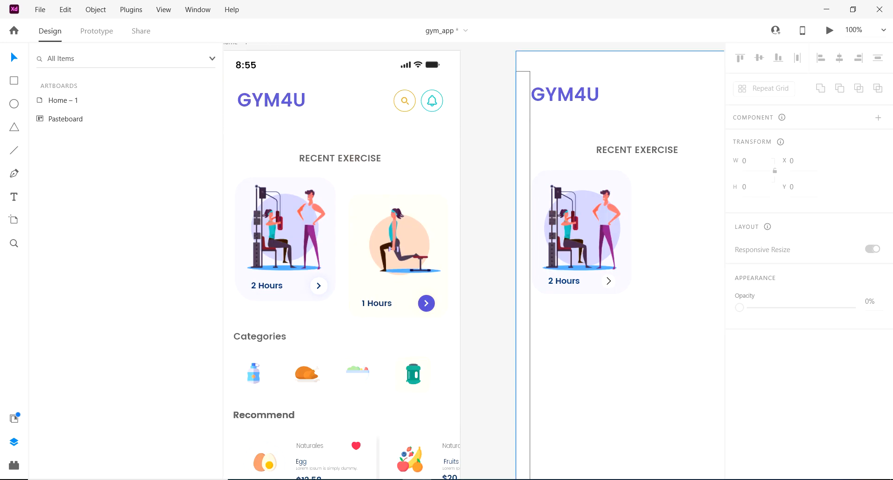
left_click(319, 286)
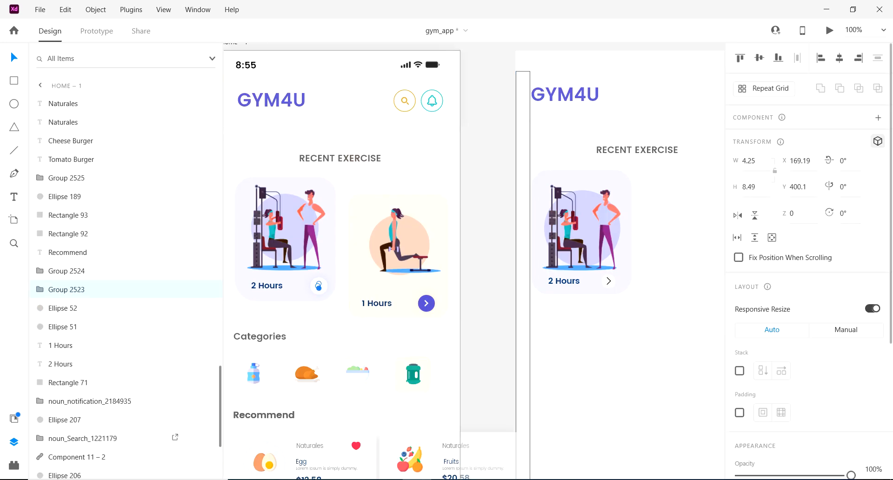
left_click(763, 361)
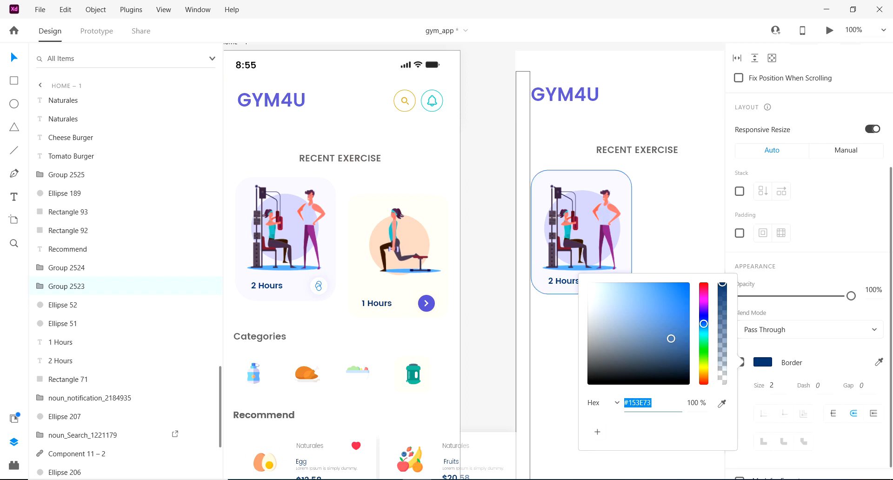
left_click(556, 324)
Set the new card's arrow fill to #153E73
key("z")
left_click(615, 284)
left_click(612, 283)
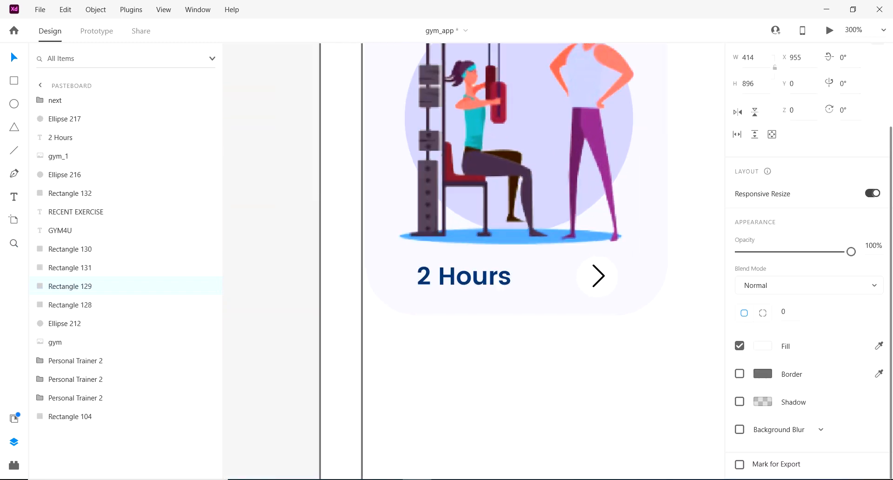
key("v")
left_click(599, 274)
scroll(807, 261, "down", 3)
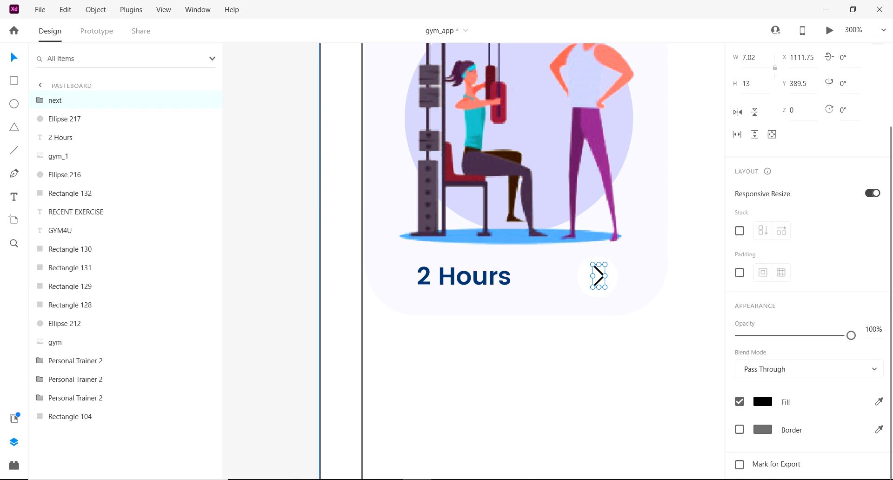
left_click(763, 402)
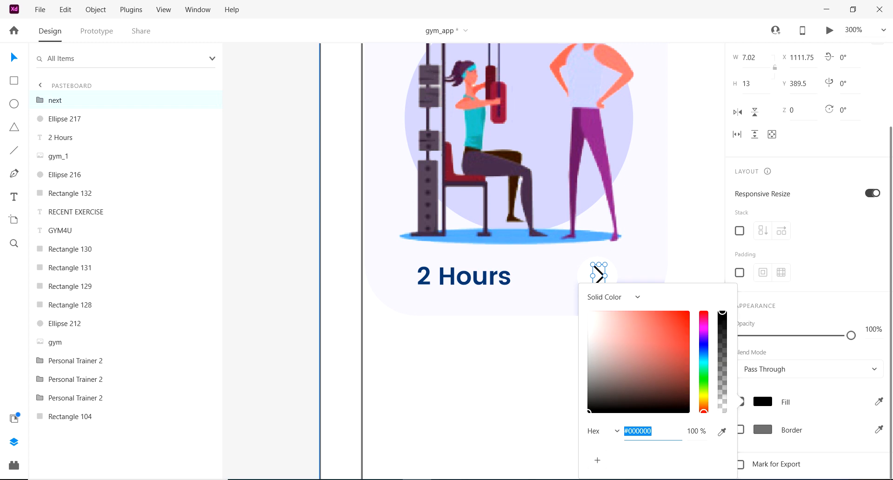
key("ctrl+a")
key("Return")
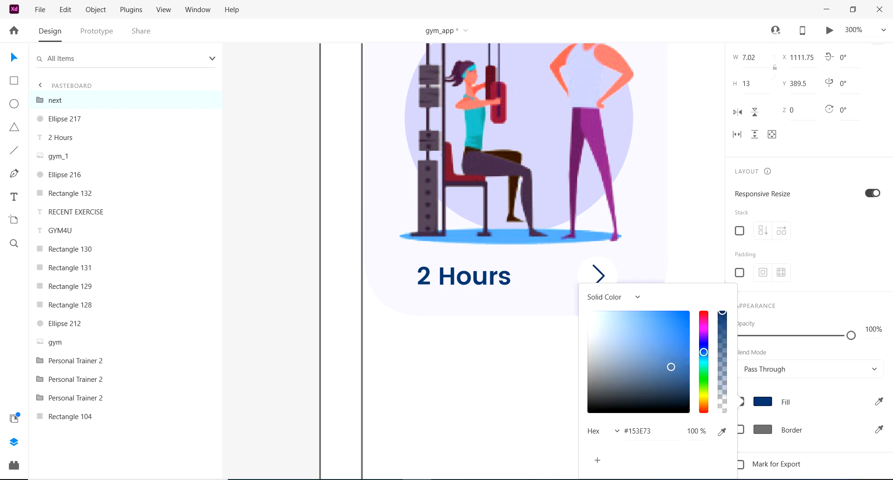
left_click(525, 386)
key("ctrl+minus")
key("ctrl+minus")
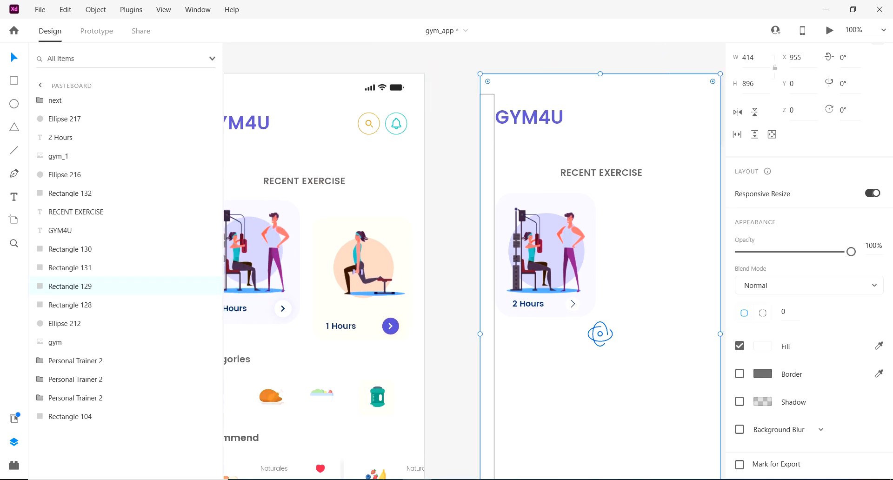
left_click_drag(607, 191, 540, 312)
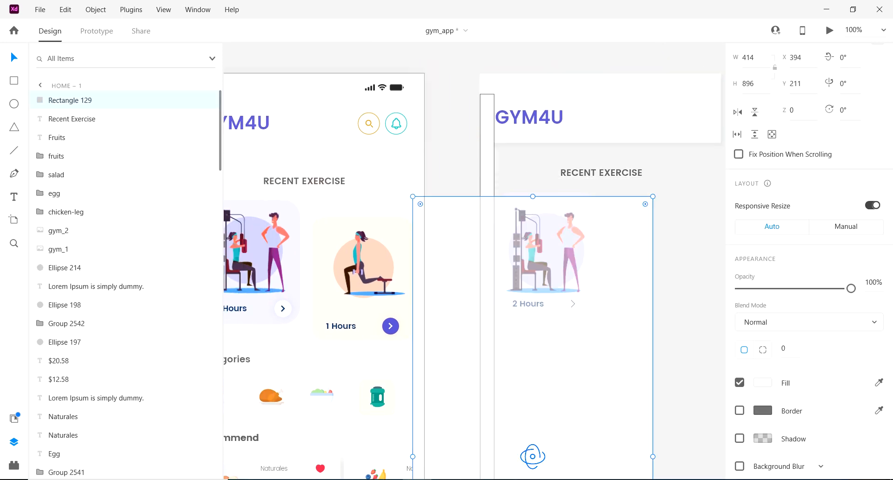
key("ctrl+z")
double_click(487, 331)
key("Delete")
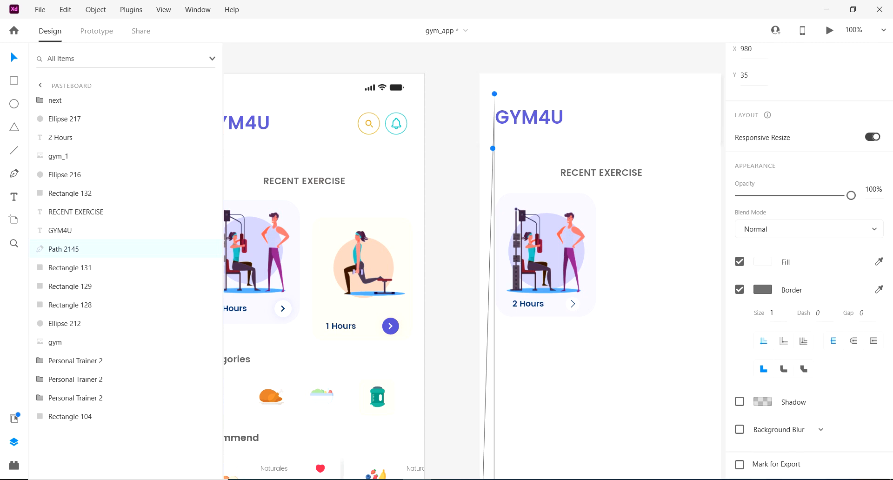
key("ctrl+z")
key("ctrl+z")
left_click(542, 357)
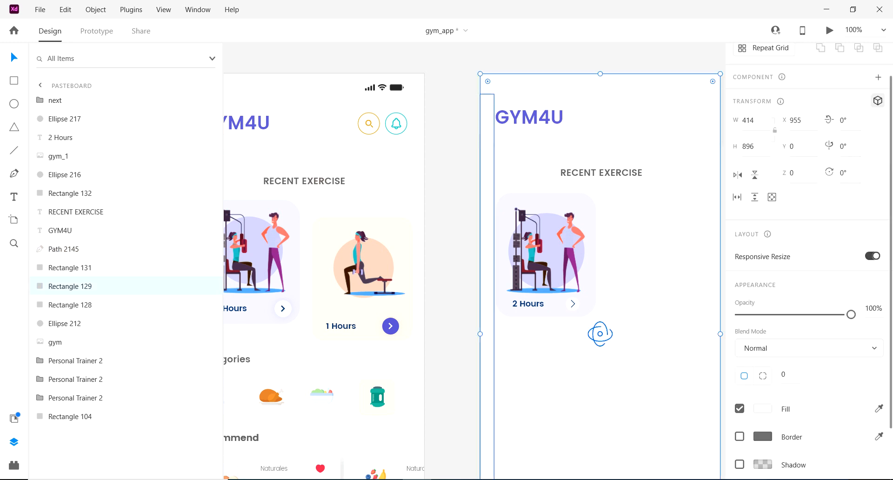
Delete the narrow guide rectangle along the new screen's edge and lock the screen's 414 × 896 background rectangle
left_click(487, 325)
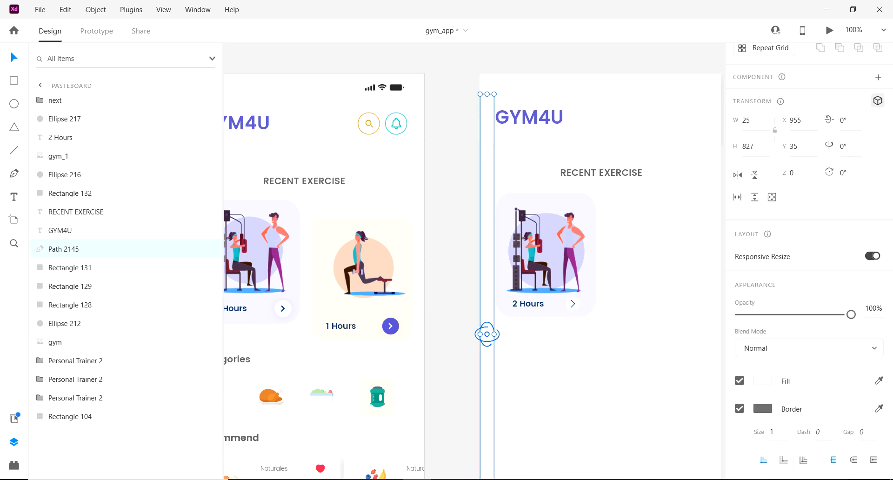
key("Delete")
left_click_drag(621, 333, 550, 254)
key("ctrl+z")
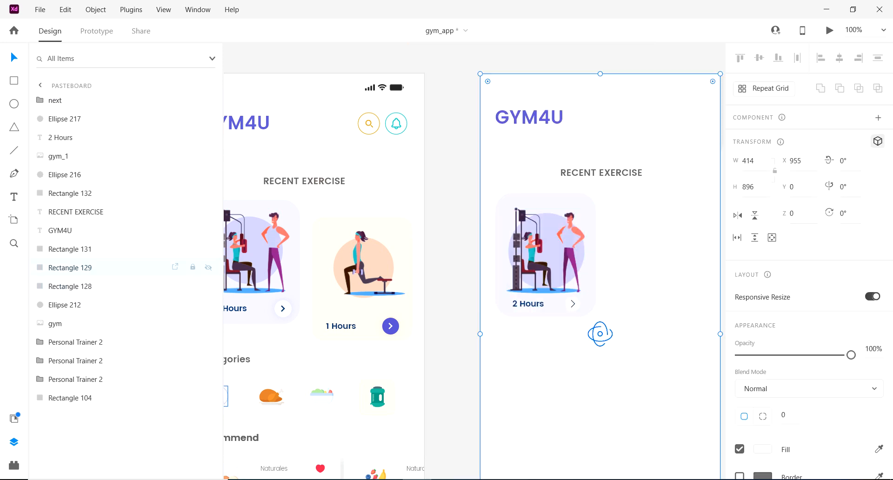
left_click(192, 267)
Duplicate the whole first card to X 1171, Y 245 and fill its background with the pale yellow of the original 1 Hours card
left_click_drag(607, 339, 494, 191)
key("ctrl+d")
left_click_drag(546, 254, 656, 273)
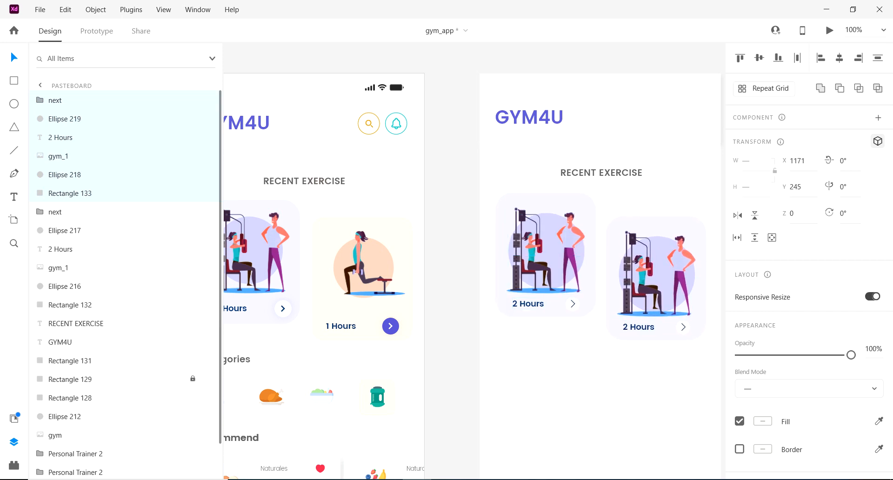
left_click(656, 277)
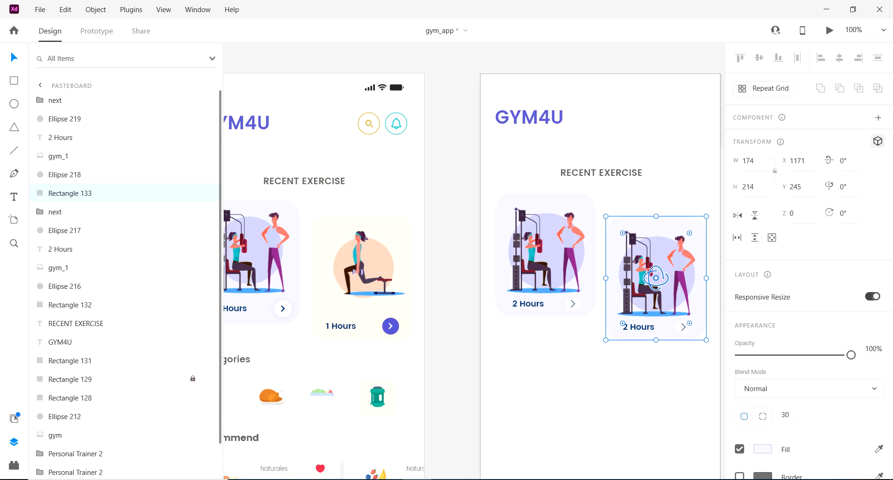
left_click(399, 235)
left_click(656, 273)
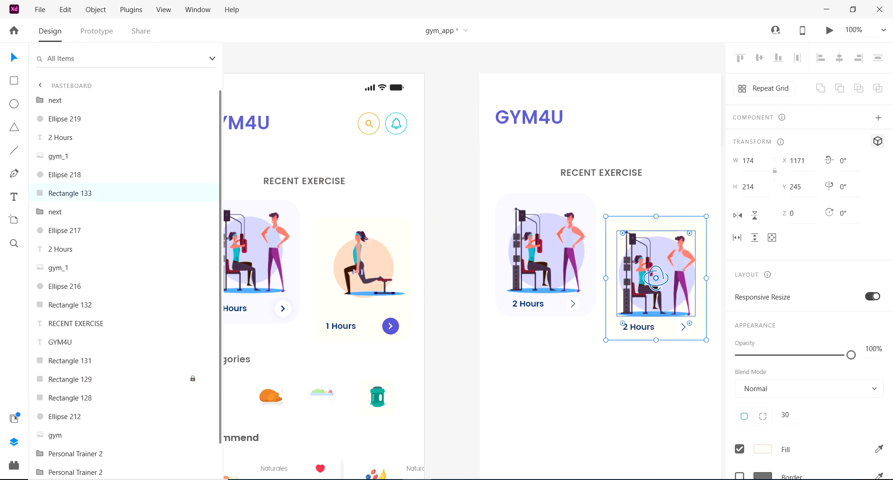
key("i")
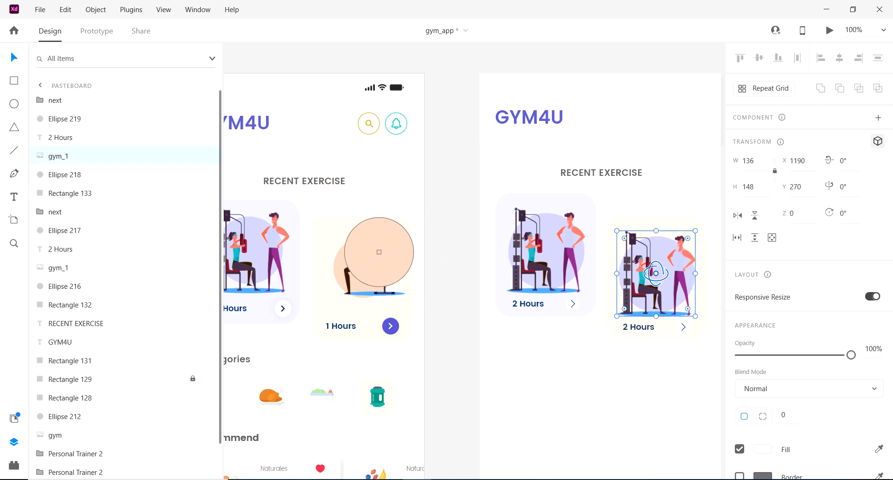
left_click(379, 251)
key("ctrl+z")
left_click(651, 369)
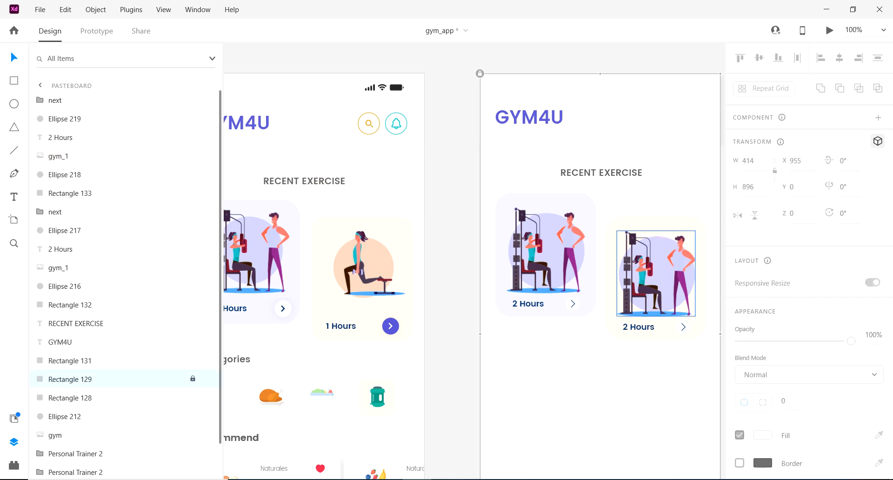
left_click(656, 273)
key("i")
left_click(374, 254)
key("ctrl+z")
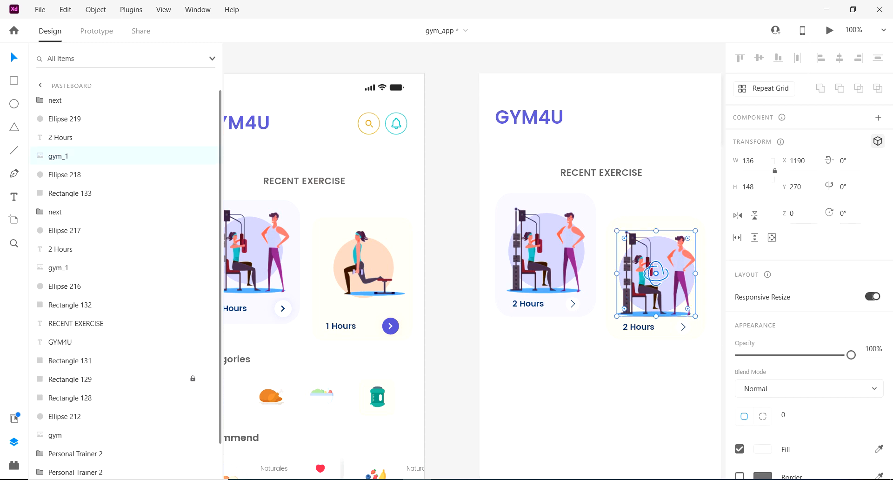
Send the second card's illustration behind its circle and fill the circle with the peach from the original 1 Hours card
key("ctrl+bracketleft")
key("ctrl+bracketright")
key("ctrl+bracketright")
key("ctrl+bracketleft")
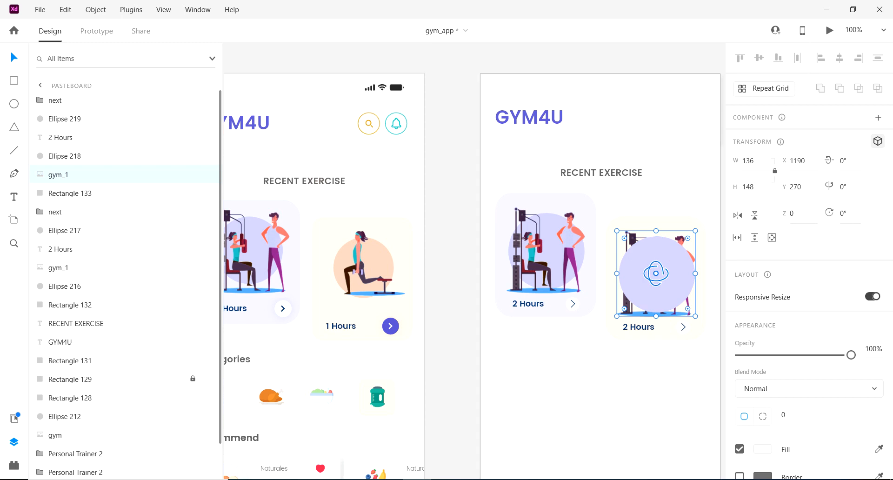
left_click(622, 145)
left_click(657, 260)
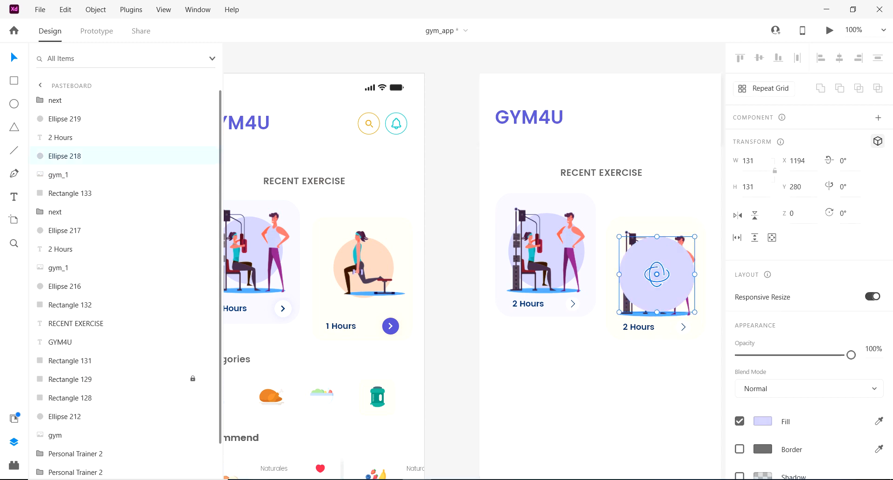
left_click(384, 252)
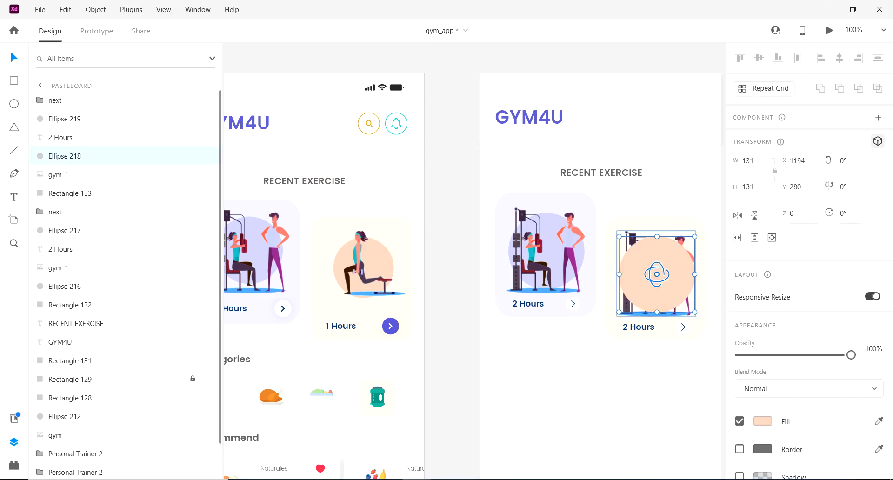
Replace the second card's gym_1 illustration with a copy of gym_2 from the original 1 Hours card, placed over the peach circle
left_click(58, 175)
key("Delete")
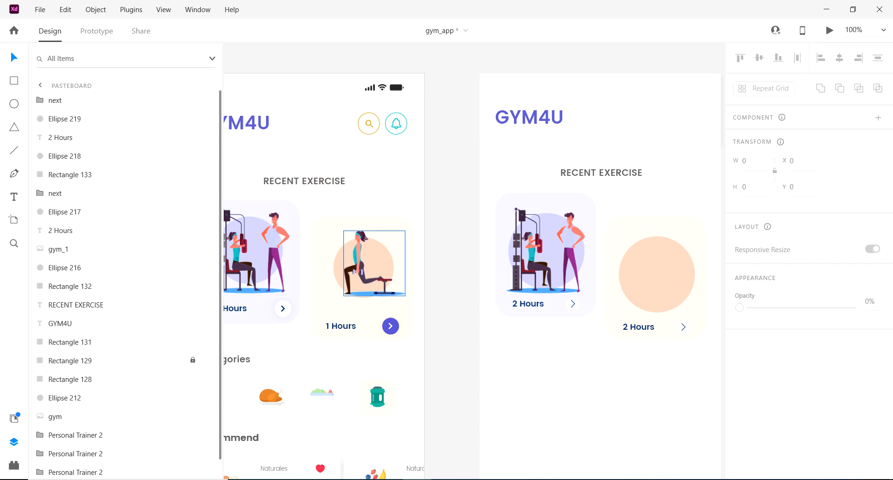
left_click(374, 263)
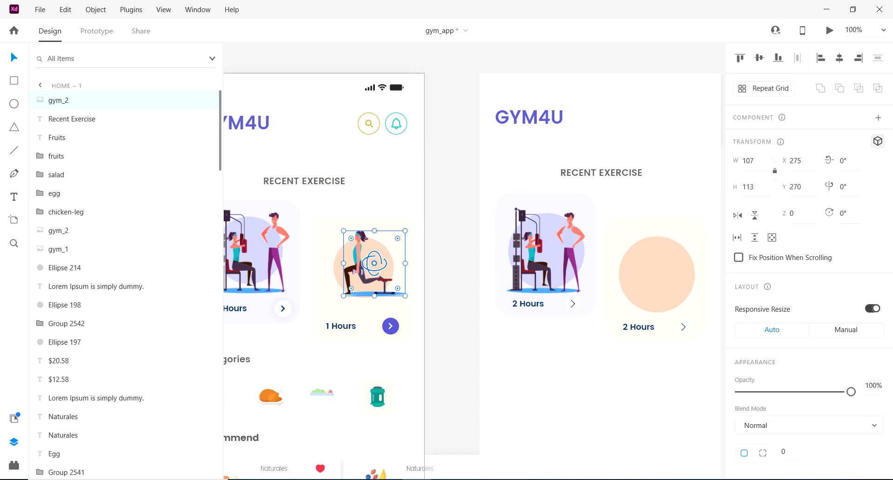
left_click_drag(375, 263, 666, 276)
left_click(652, 377)
Duplicate the RECENT EXERCISE heading to X 981, Y 504 and draw a spacing rectangle about 20 × 595 at X 961, Y 66
left_click_drag(445, 336, 502, 185)
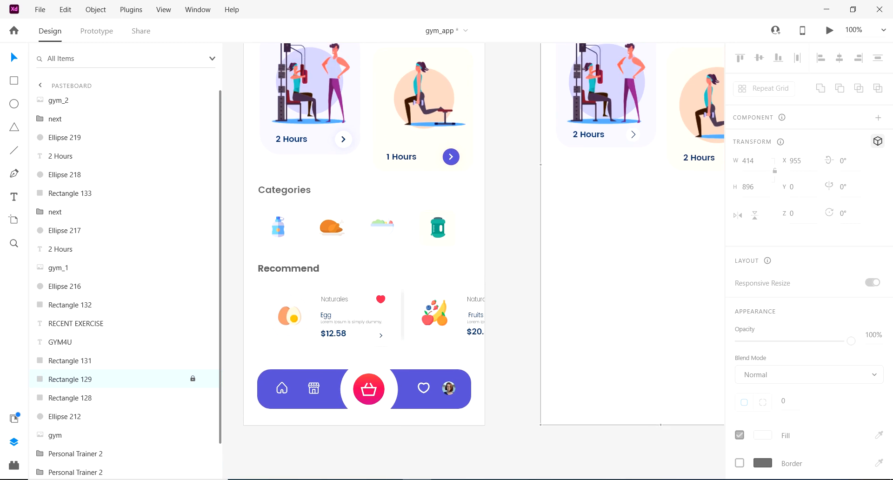
scroll(474, 260, "up", 3)
scroll(474, 260, "right", 2)
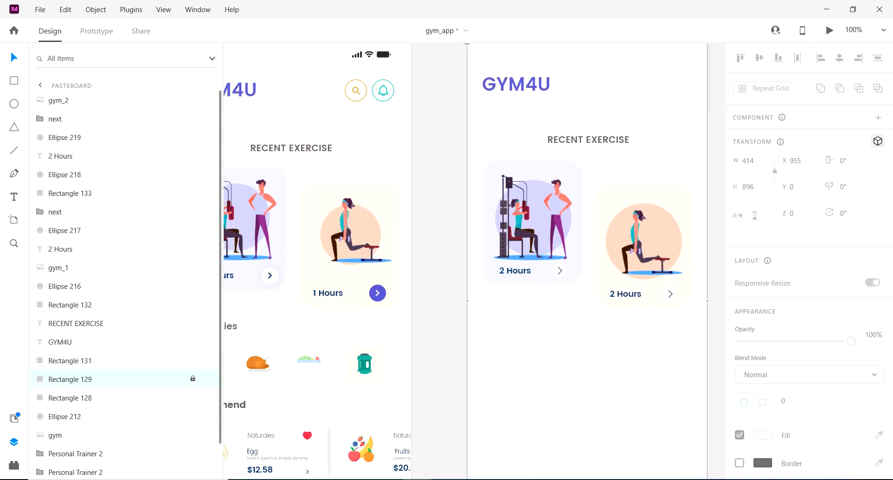
left_click(589, 140)
key("ctrl+d")
left_click_drag(588, 140, 524, 341)
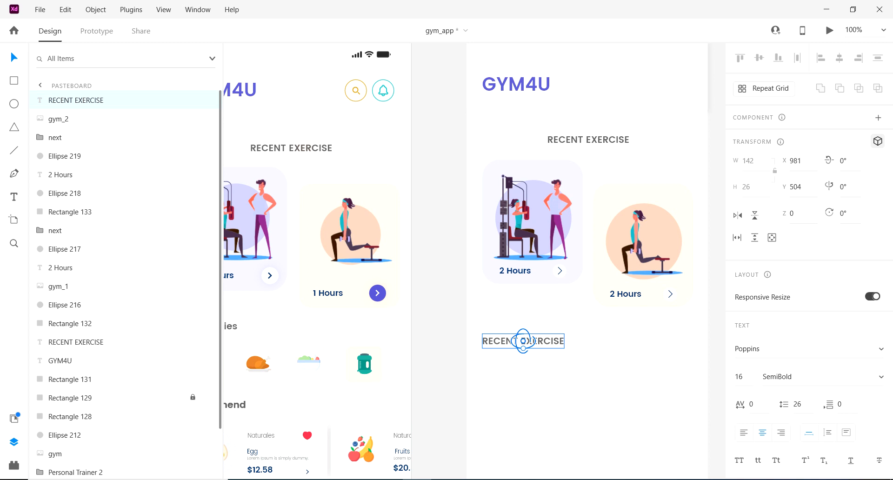
key("r")
mouse_move(471, 80)
left_mouse_down()
mouse_move(482, 86)
mouse_move(482, 424)
left_mouse_up()
Change the duplicated heading's text to Categories
key("t")
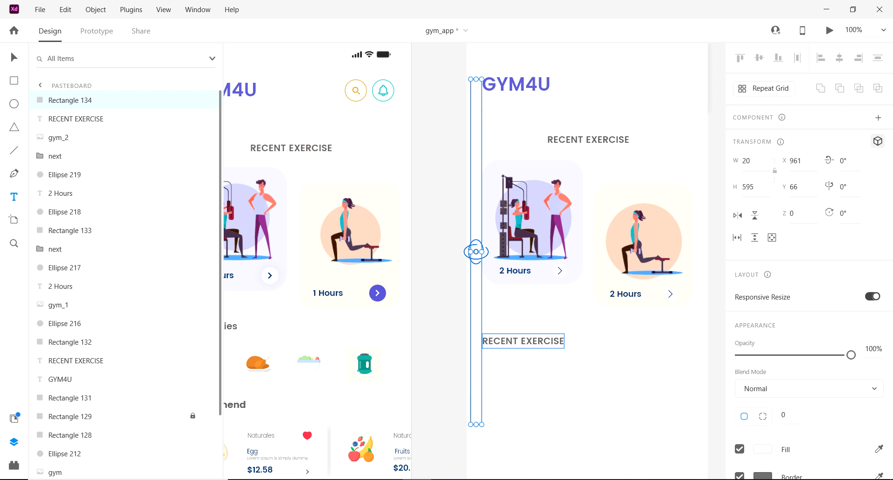
left_click(555, 342)
key("ctrl+a")
type("Cat")
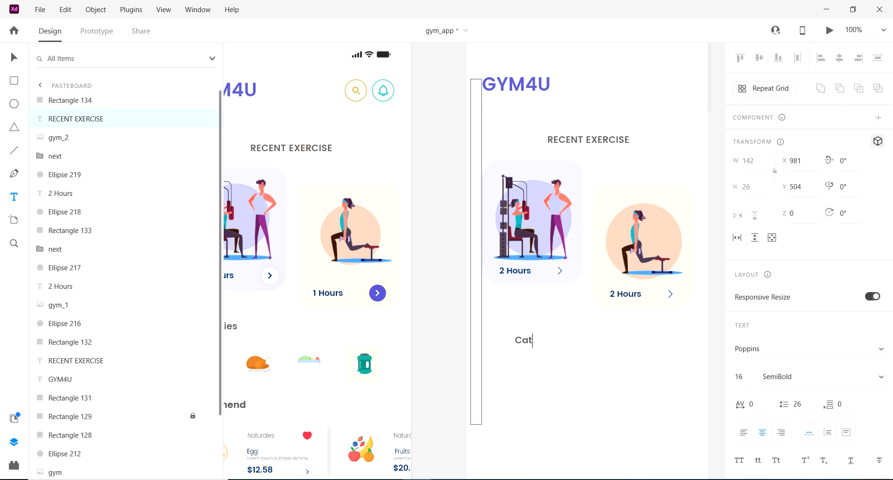
type("egories")
key("Escape")
Nudge the Categories heading horizontally to X 981 so it aligns with the spacing rectangle's edge
key("shift+Left")
key("shift+Left")
key("shift+Left")
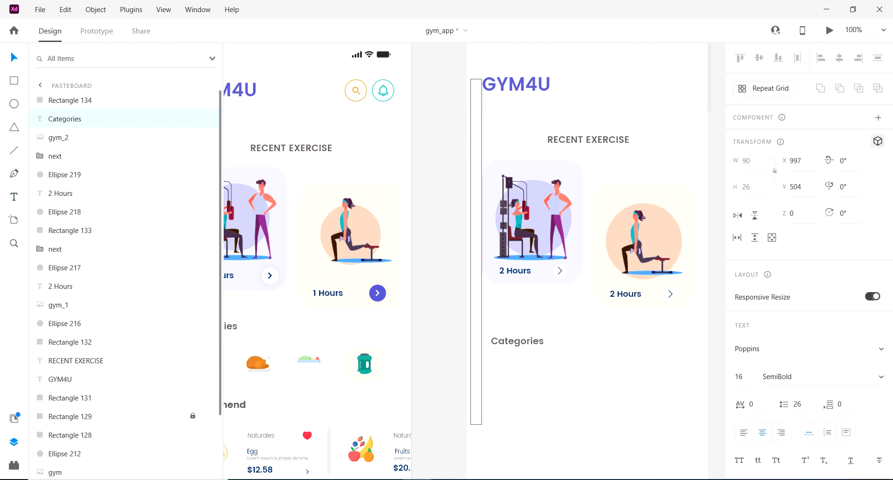
key("Right")
key("Right")
key("Right")
key("Right")
Draw a rectangle about 41 × 49 below the Categories heading at X 981, Y 546
scroll(527, 270, "down", 3)
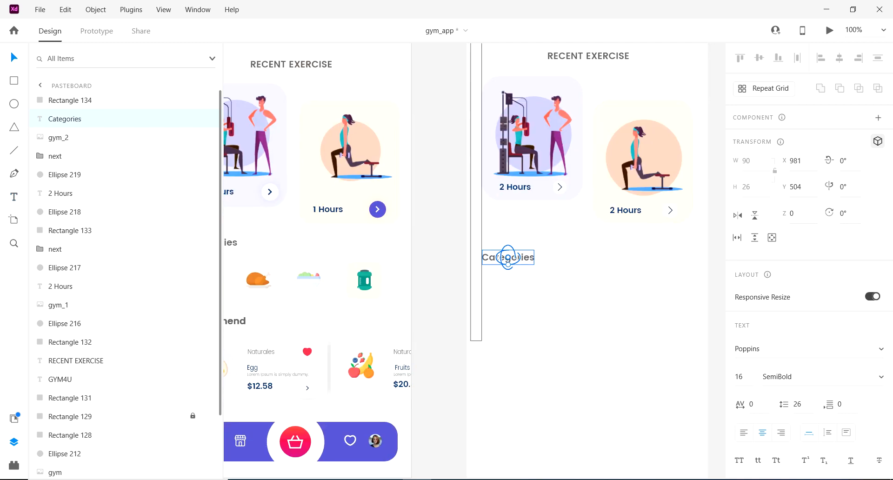
scroll(474, 262, "left", 3)
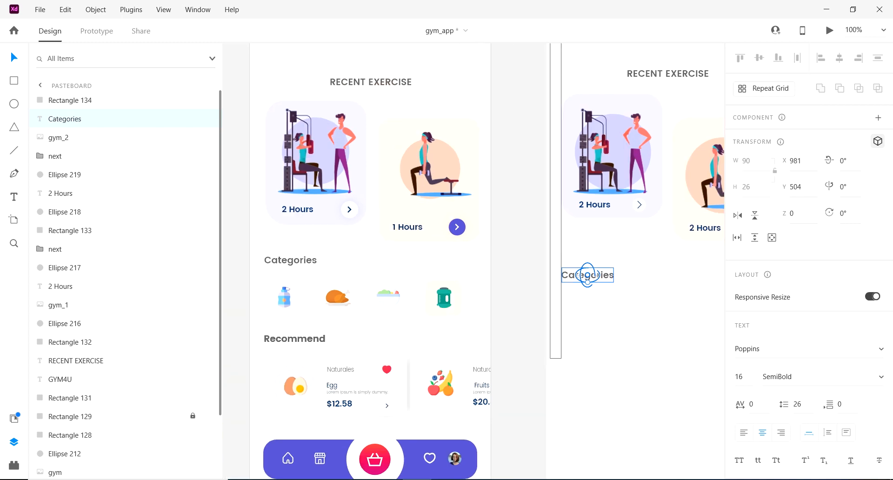
scroll(442, 260, "right", 5)
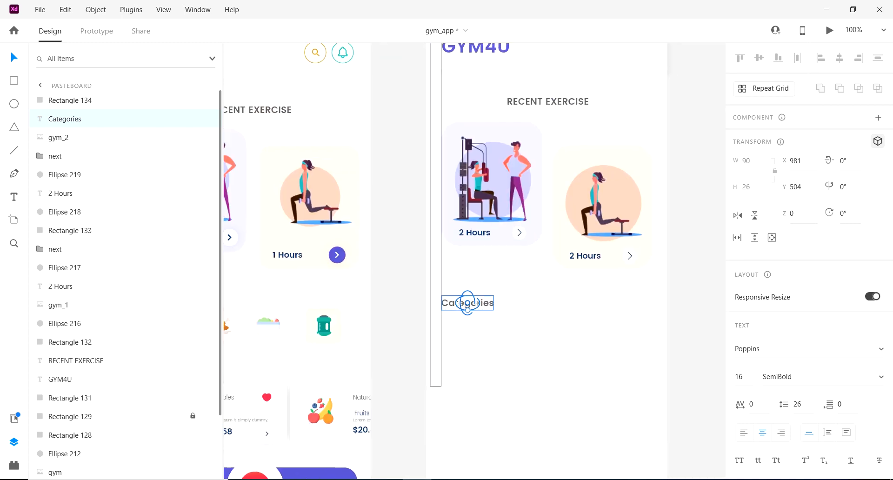
key("r")
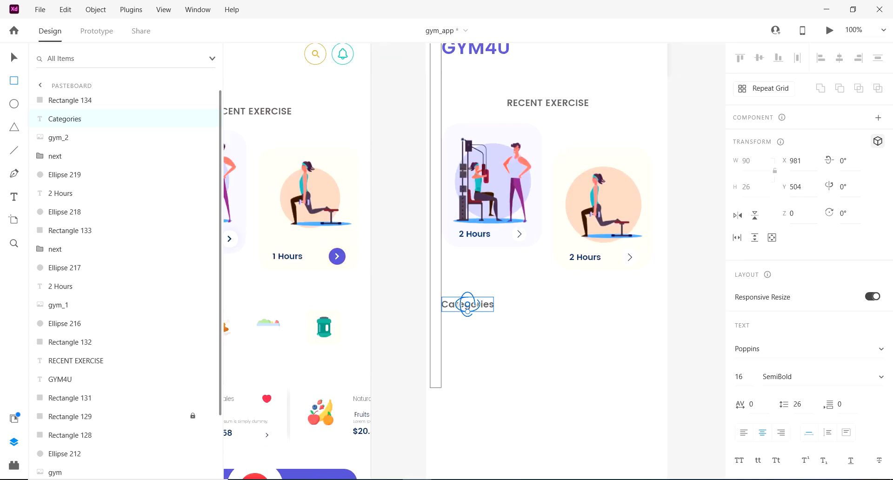
left_click_drag(441, 321, 465, 349)
scroll(465, 349, "left", 5)
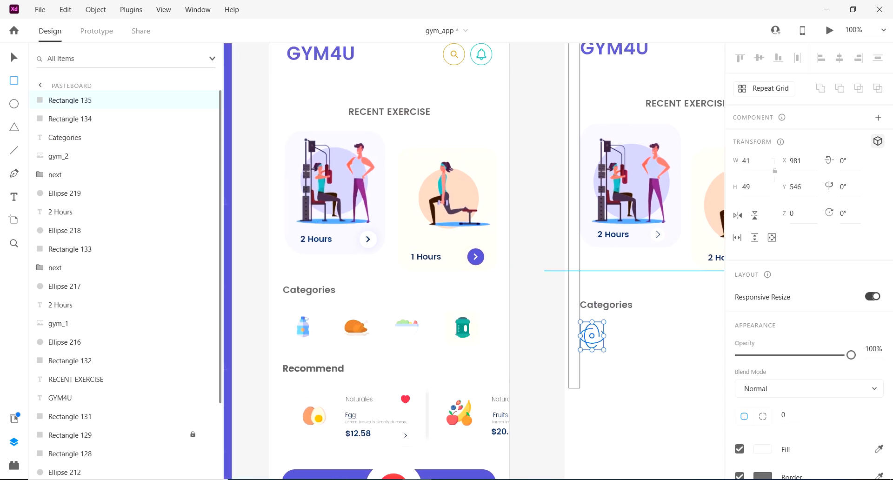
Sample the original water-bottle tile's colour for the new rectangle and remove the rectangle's border
key("i")
left_click(292, 313)
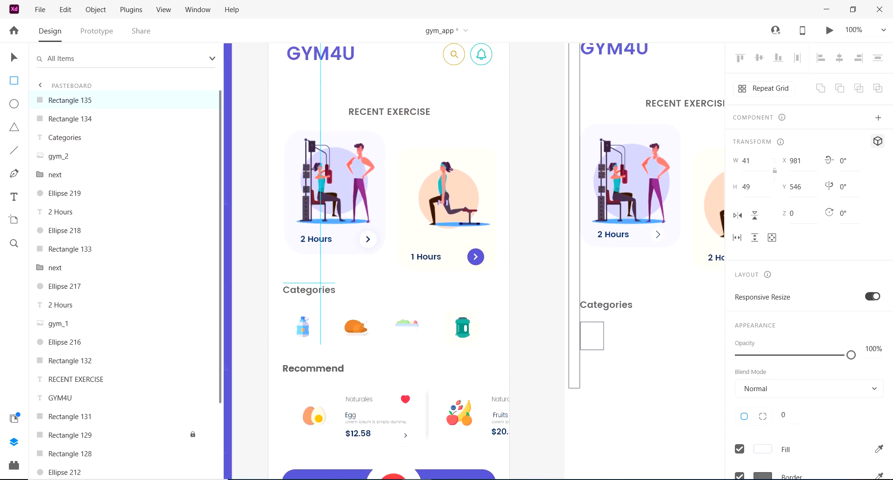
key("v")
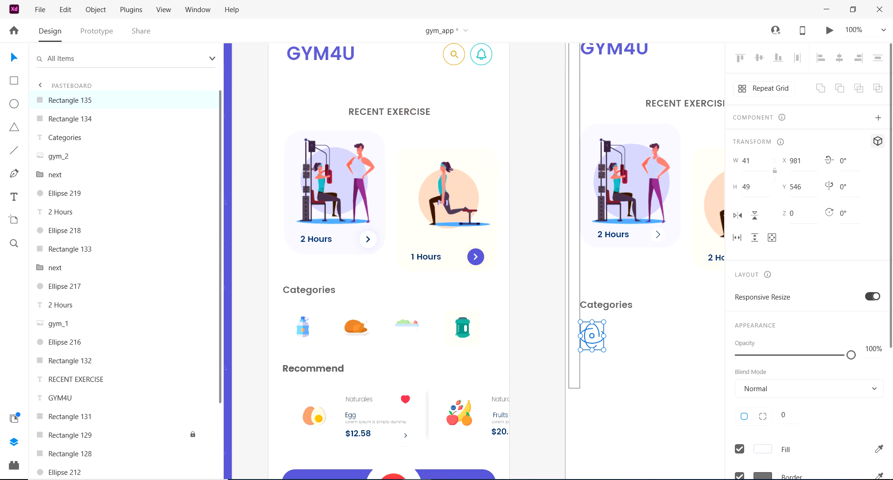
scroll(791, 368, "down", 3)
left_click(740, 369)
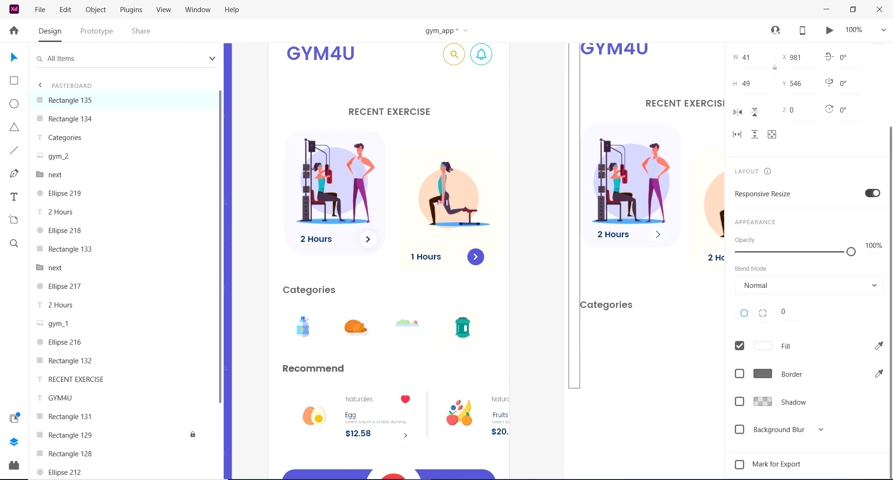
Set the new category tile's corner radius to 20
left_click(786, 312)
type("20")
key("Return")
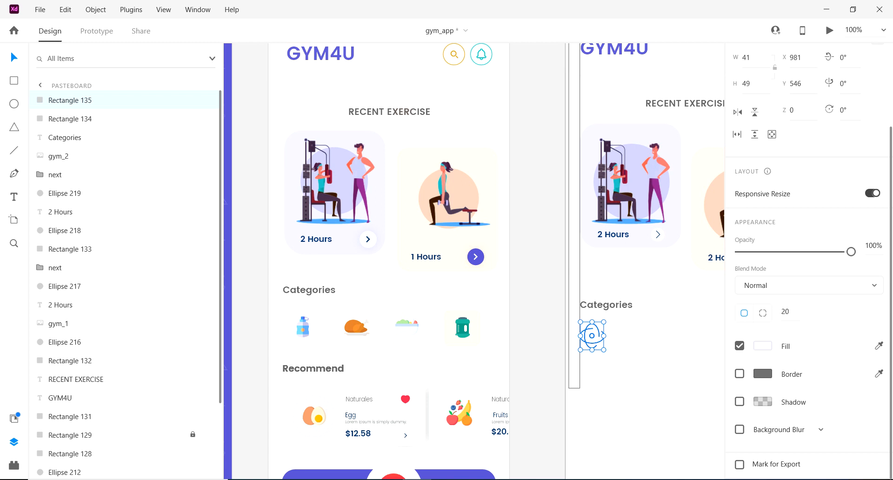
Set the new category tile's corner radius to 10
left_click(786, 312)
type("10")
key("Return")
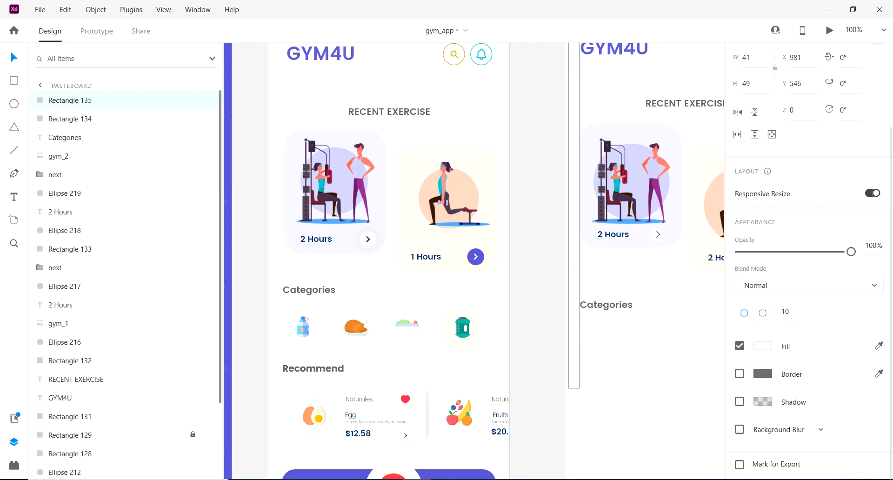
Copy the water-bottle icon from the original Categories row onto the new tile at X 984, Y 553
left_click(303, 328)
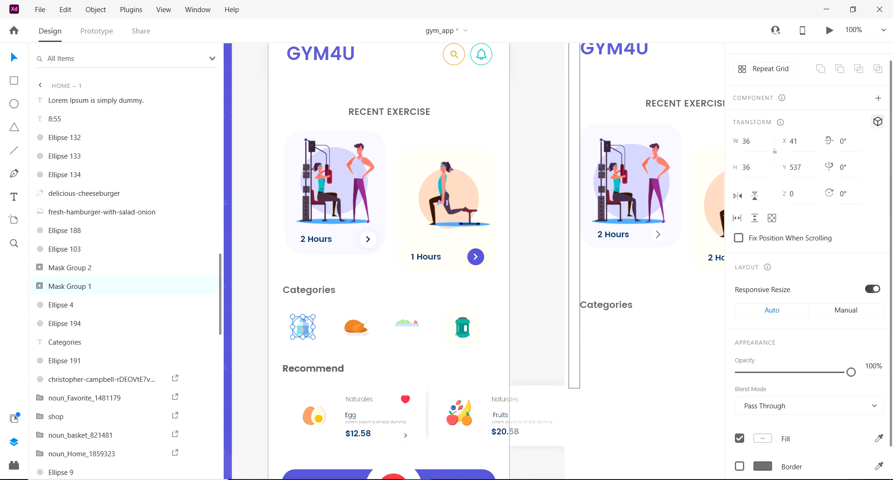
left_click_drag(303, 328, 592, 336)
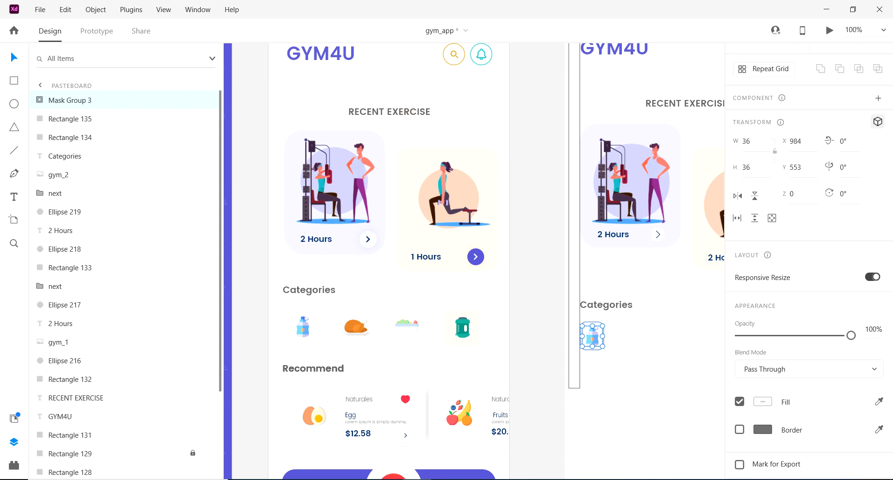
Check the original bottle tile's dimensions and resize the new tile to match, 61 wide and 62 high
left_click(302, 327)
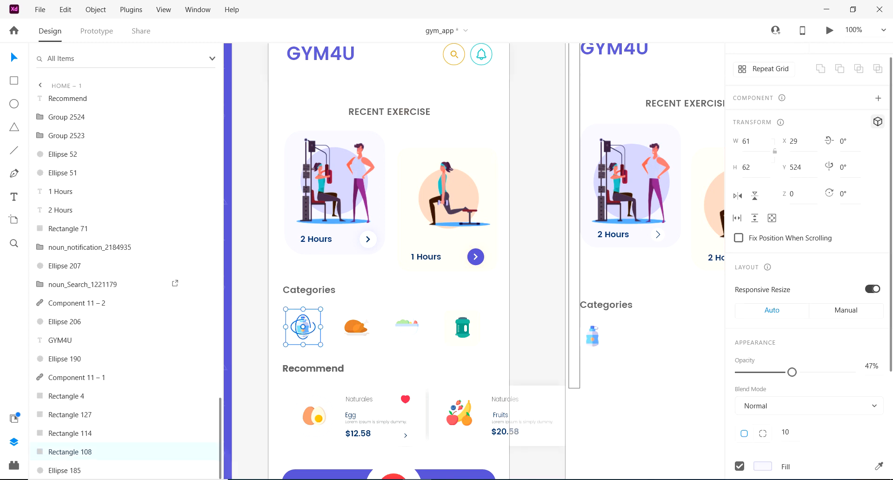
left_click(593, 336)
left_click(747, 142)
type("61")
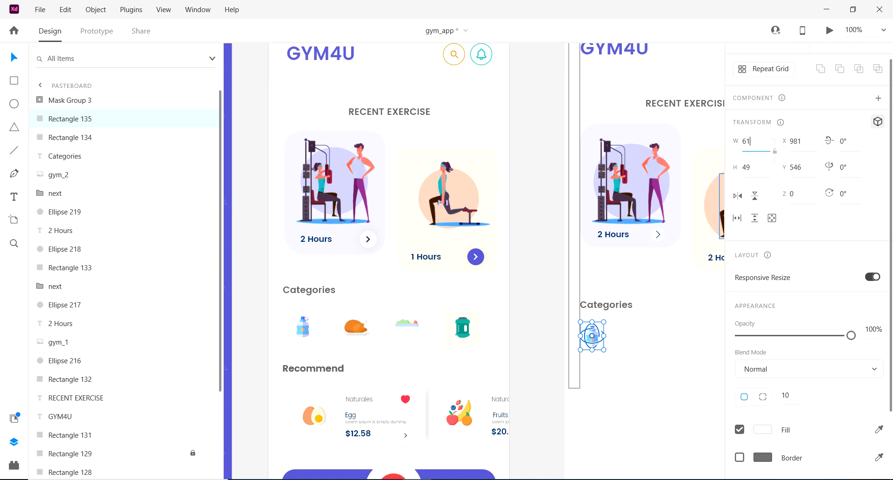
key("Tab")
type("6")
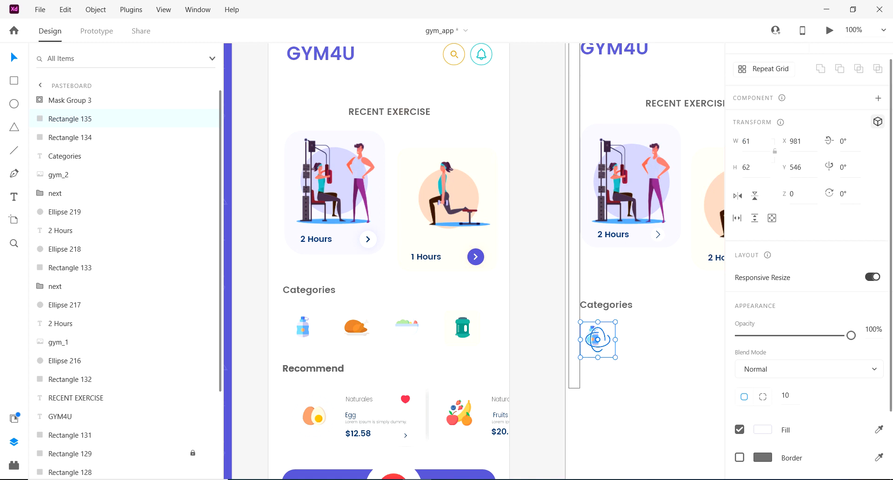
Centre the water-bottle icon within the enlarged category tile
left_click(651, 352)
left_click_drag(592, 336, 598, 342)
left_click(647, 349)
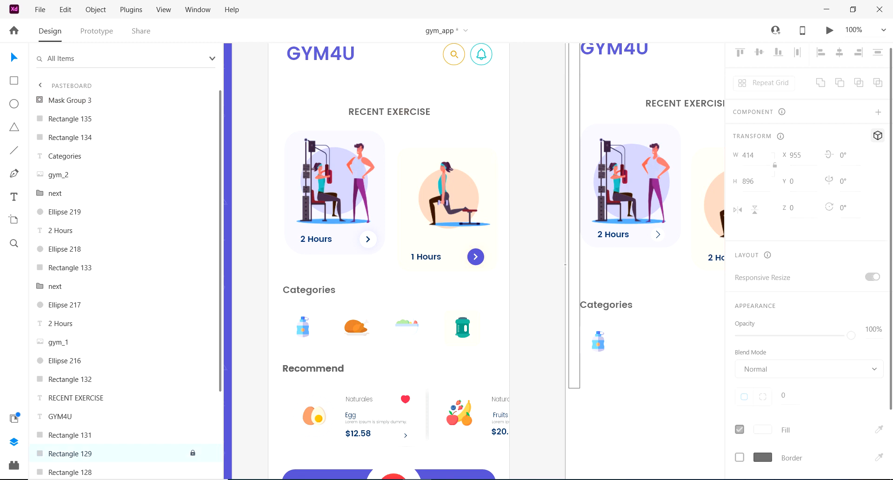
Duplicate the water-bottle tile three times and spread the copies across the new Categories row, with the last at X 1253, Y 546
key("ctrl+plus")
key("ctrl+minus")
key("ctrl+minus")
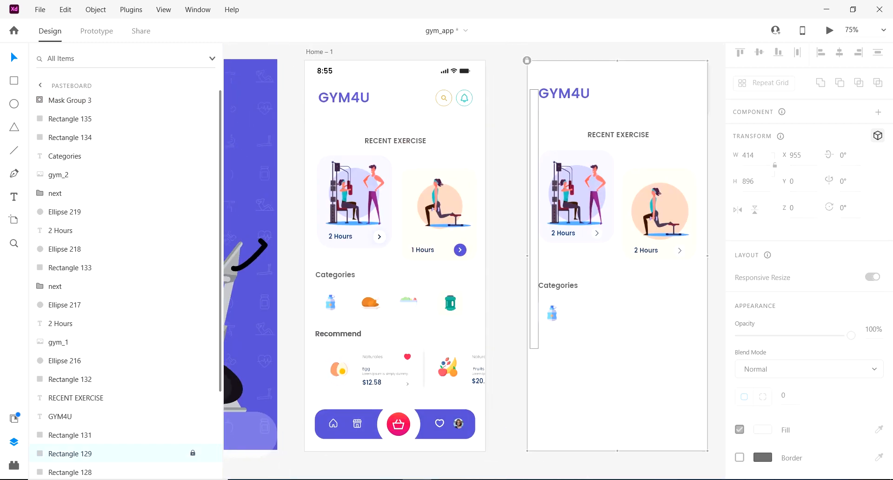
left_click(534, 312)
left_click(579, 321)
left_click_drag(577, 320, 671, 313)
key("ctrl+d")
key("ctrl+d")
key("ctrl+d")
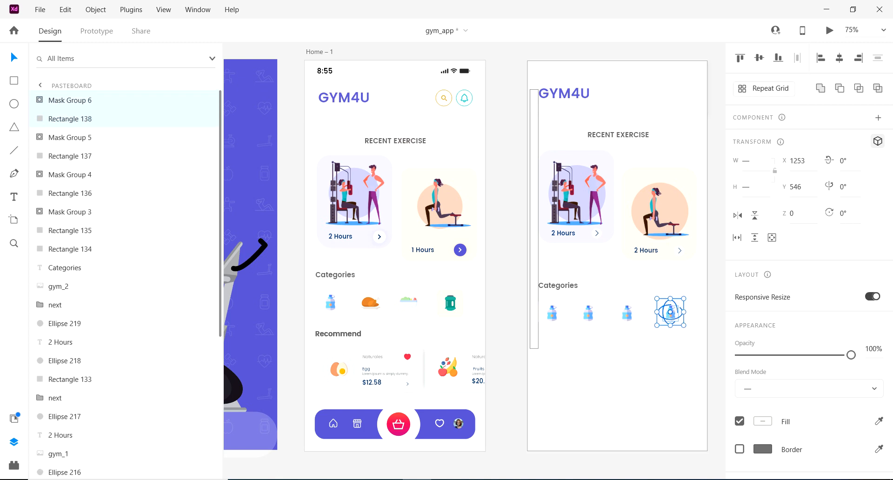
Duplicate the new screen's Categories heading and place the copy below the bottle tiles at X 981, Y 664
left_click(558, 285)
key("ctrl+d")
left_click_drag(559, 285, 558, 355)
Try to retype the heading above the bottle tiles as CATEGORIES and nudge it into alignment with the left margin
double_click(558, 285)
type("C")
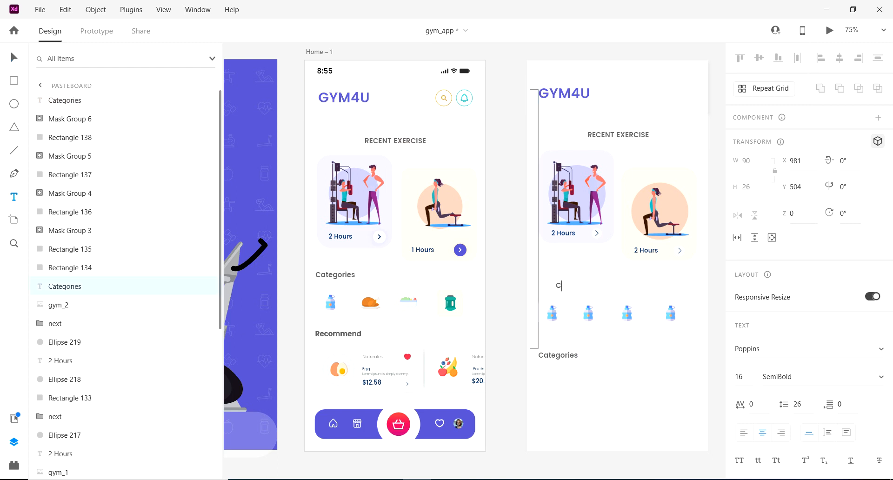
type("ATEGORIES")
key("Escape")
key("shift+Right")
key("Left")
key("Left")
key("Left")
Undo the uppercase retyping and nudging of the heading above the bottle tiles
double_click(558, 355)
key("Escape")
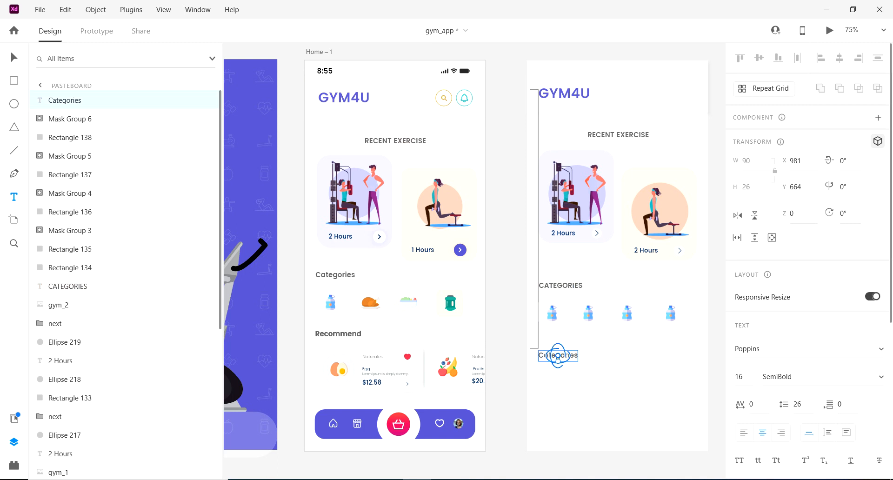
left_click(558, 285)
key("ctrl+z")
key("ctrl+z")
key("ctrl+z")
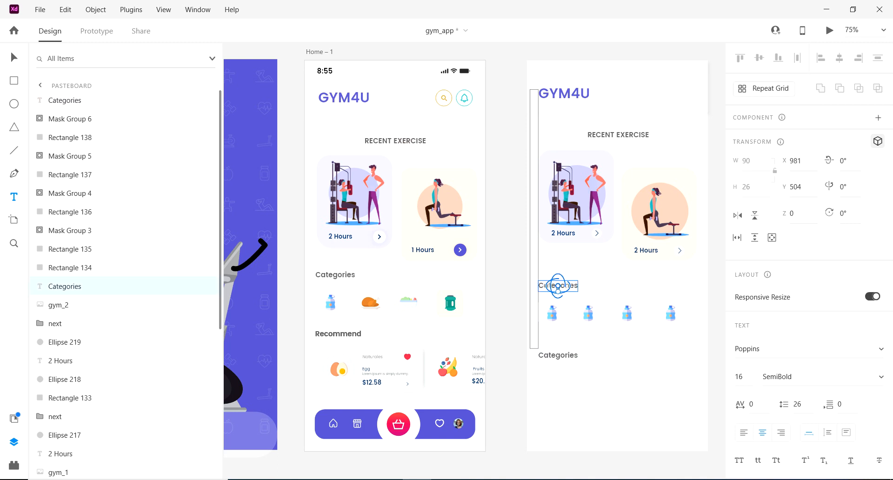
Retype the copied heading below the bottle tiles as Recommend and shift it to X 984
type("R")
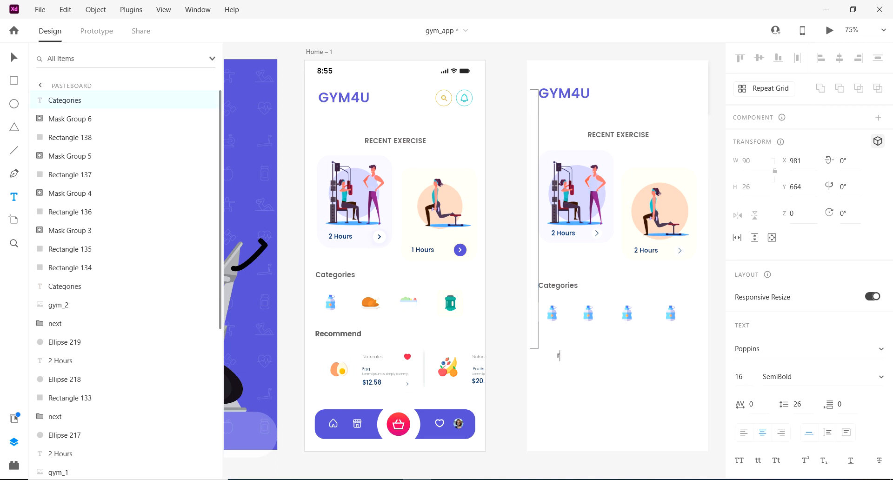
type("ecommend")
key("Escape")
left_click_drag(558, 355, 561, 355)
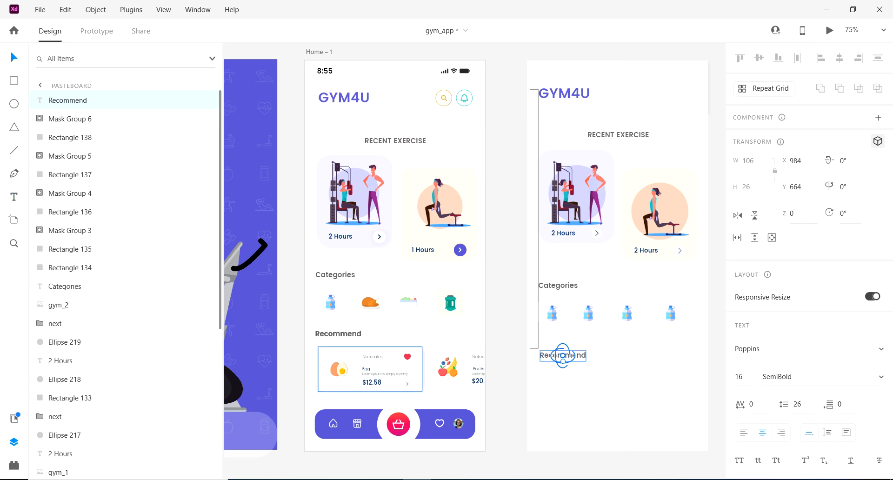
Inspect the original egg card, and draw a borderless rectangle about 190 by 106 at X 981, Y 700 under the new Recommend heading
left_click(370, 369)
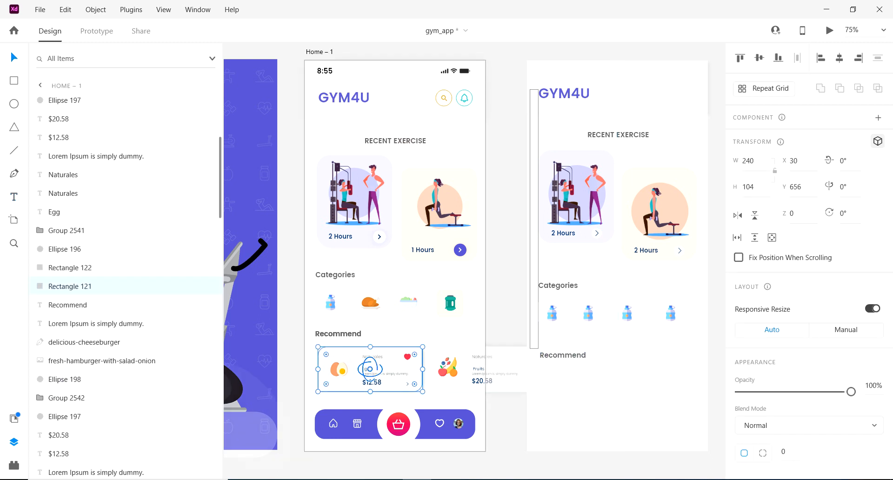
left_click(575, 389)
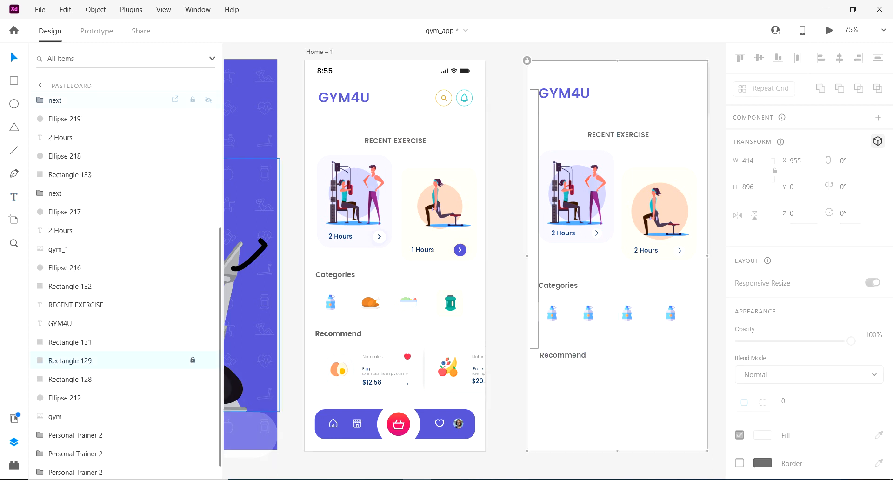
key("r")
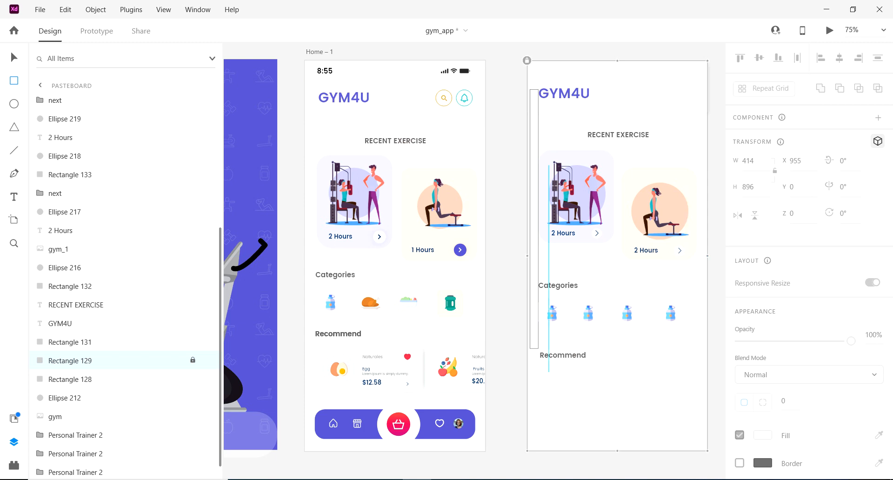
left_click_drag(539, 366, 621, 411)
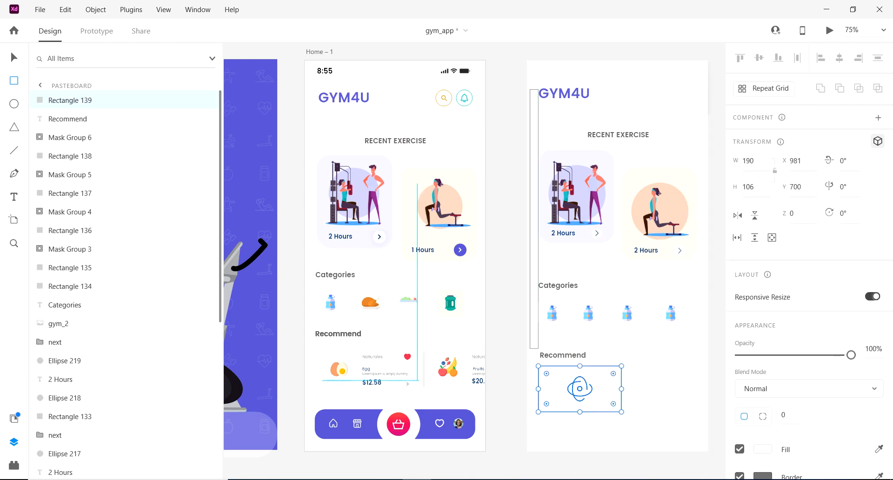
key("v")
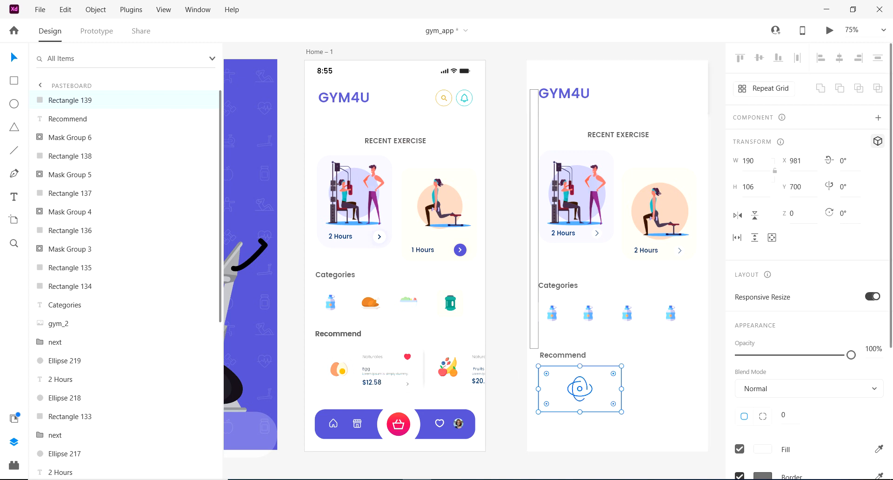
left_click(740, 475)
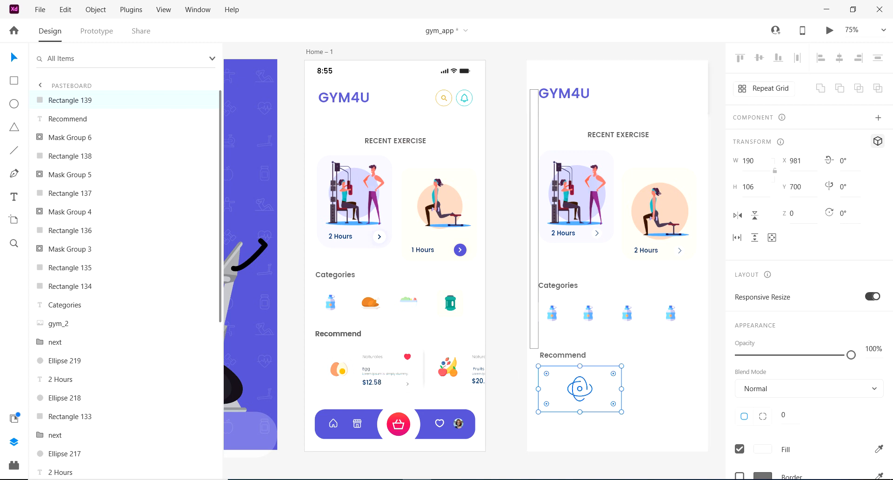